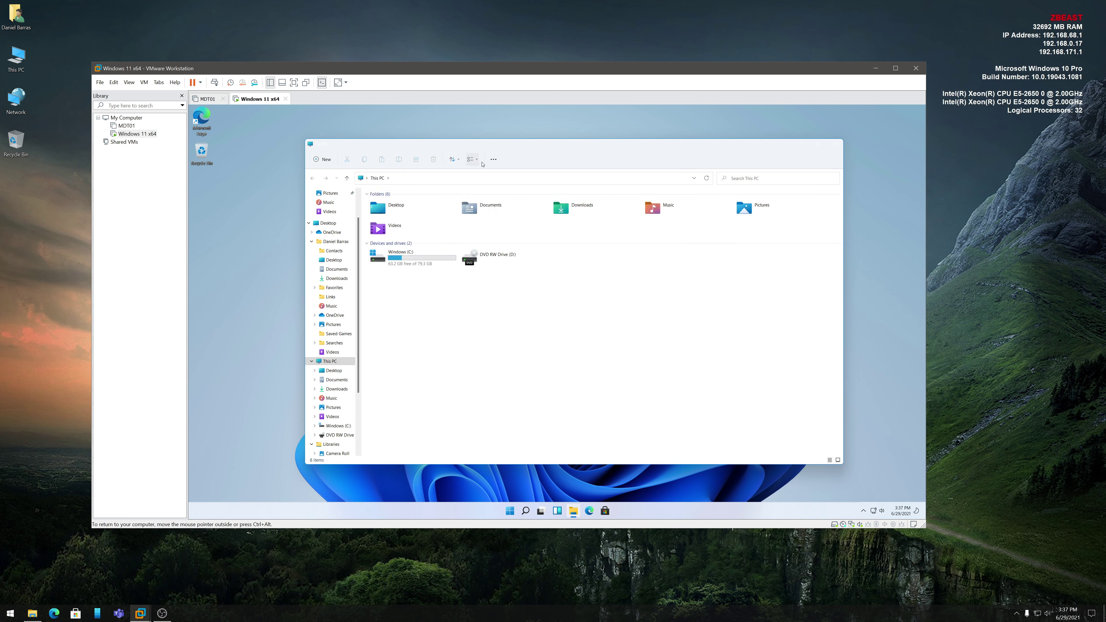
# - Open the Windows (C:) drive and view the options for creating new items there
pyautogui.click(493, 160)
pyautogui.click(506, 160)
pyautogui.click(324, 160)
pyautogui.doubleClick(403, 256)
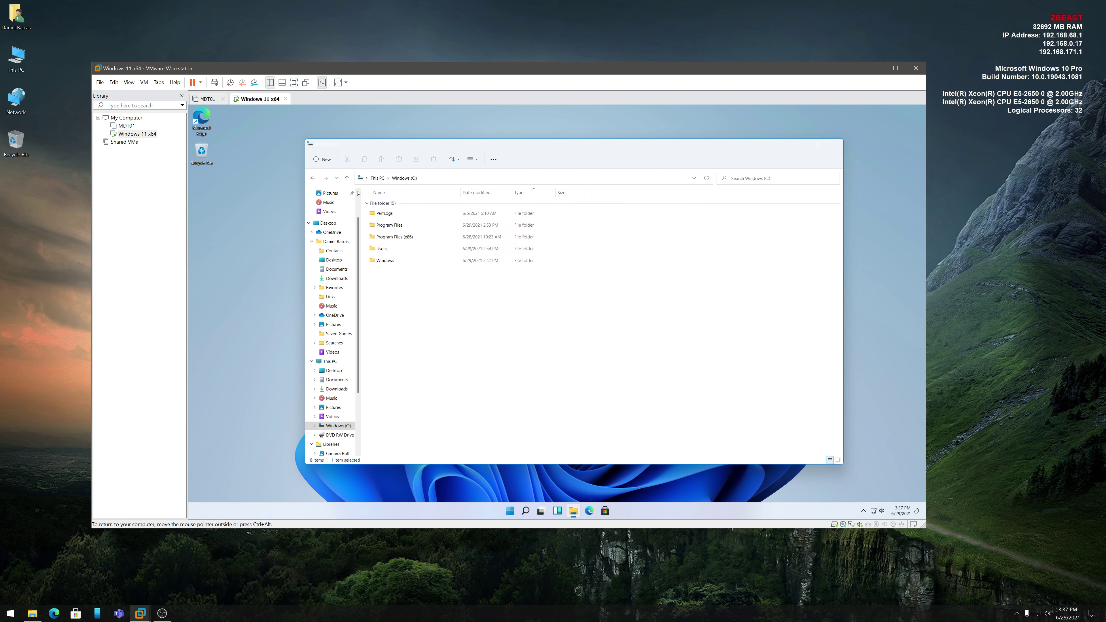
pyautogui.click(328, 160)
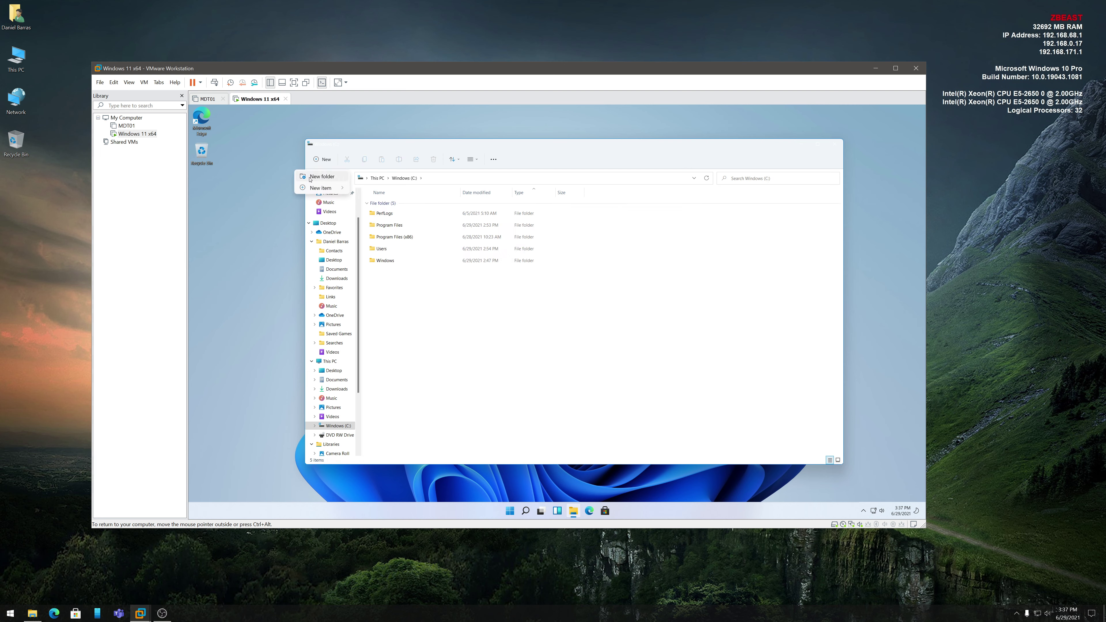
pyautogui.moveTo(319, 192)
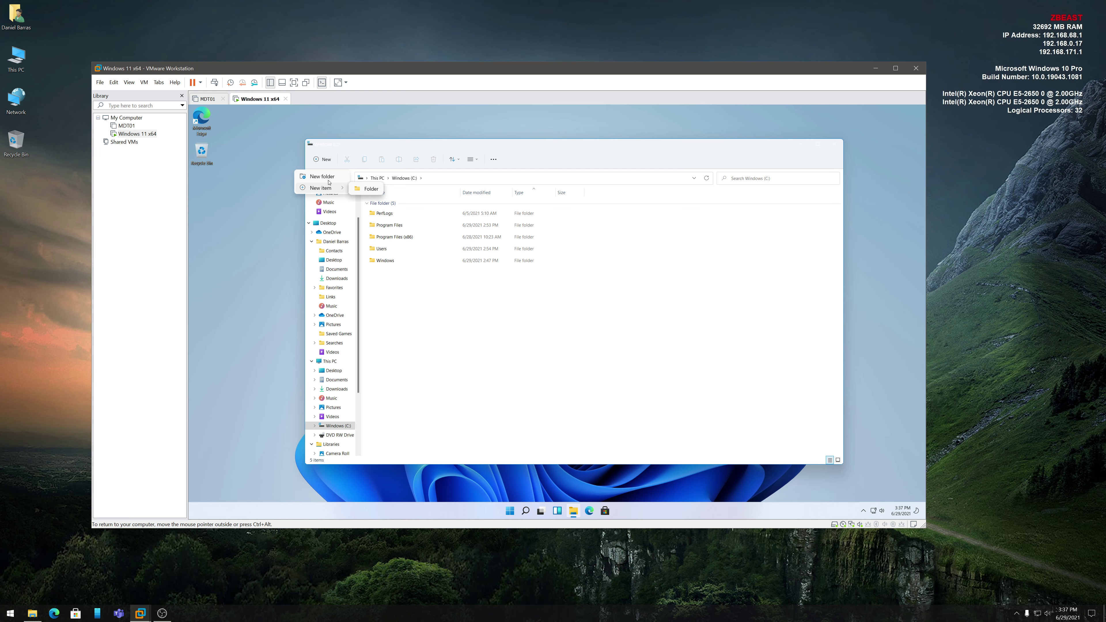
pyautogui.click(474, 355)
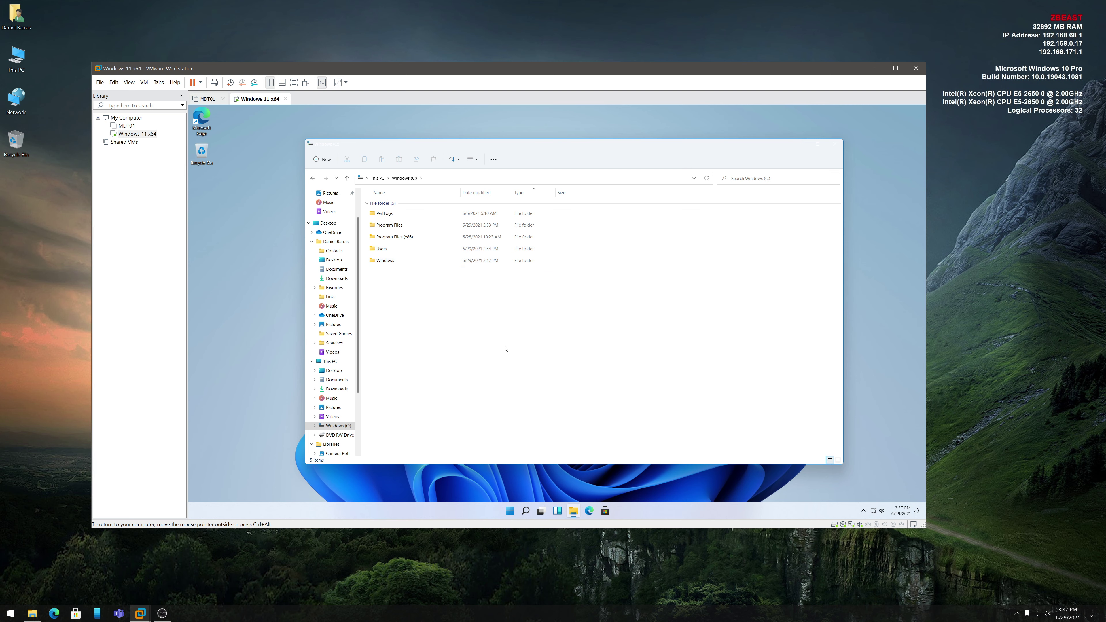
# - View the general properties of the Windows (C:) drive, leaving them as they are
pyautogui.click(494, 159)
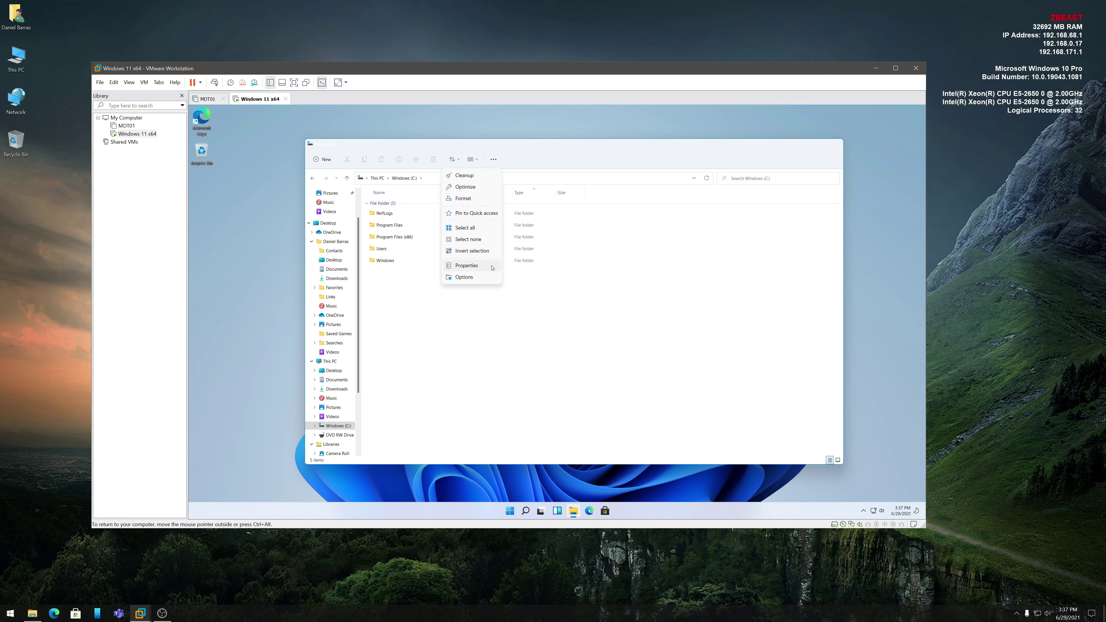
pyautogui.click(481, 269)
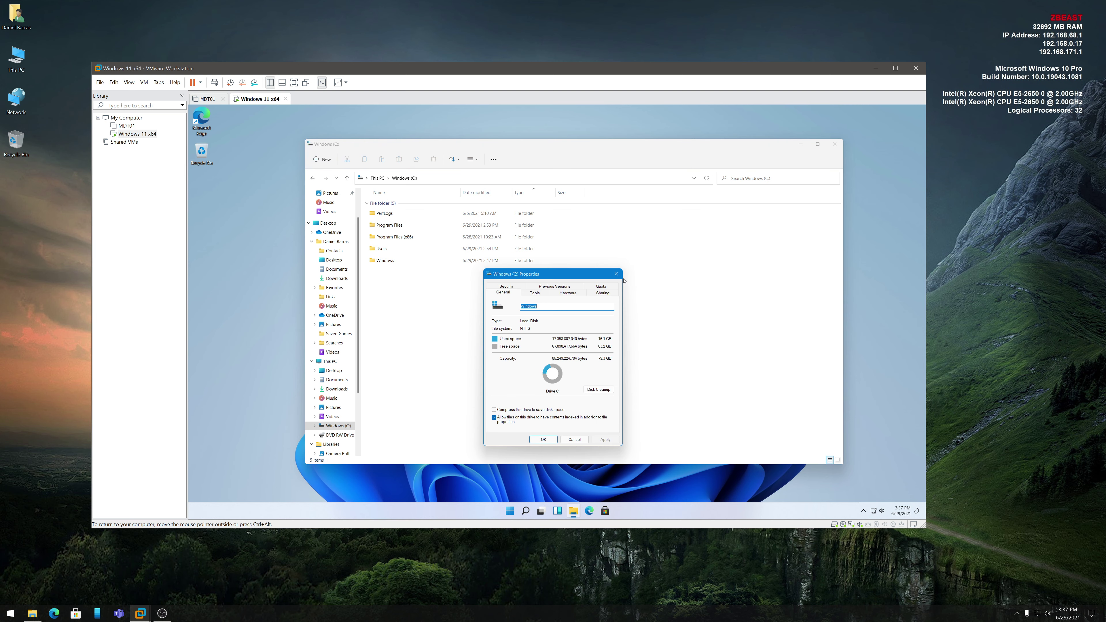
pyautogui.click(615, 273)
# - Review the advanced view settings in Folder Options without changing them, and close the file window
pyautogui.click(493, 159)
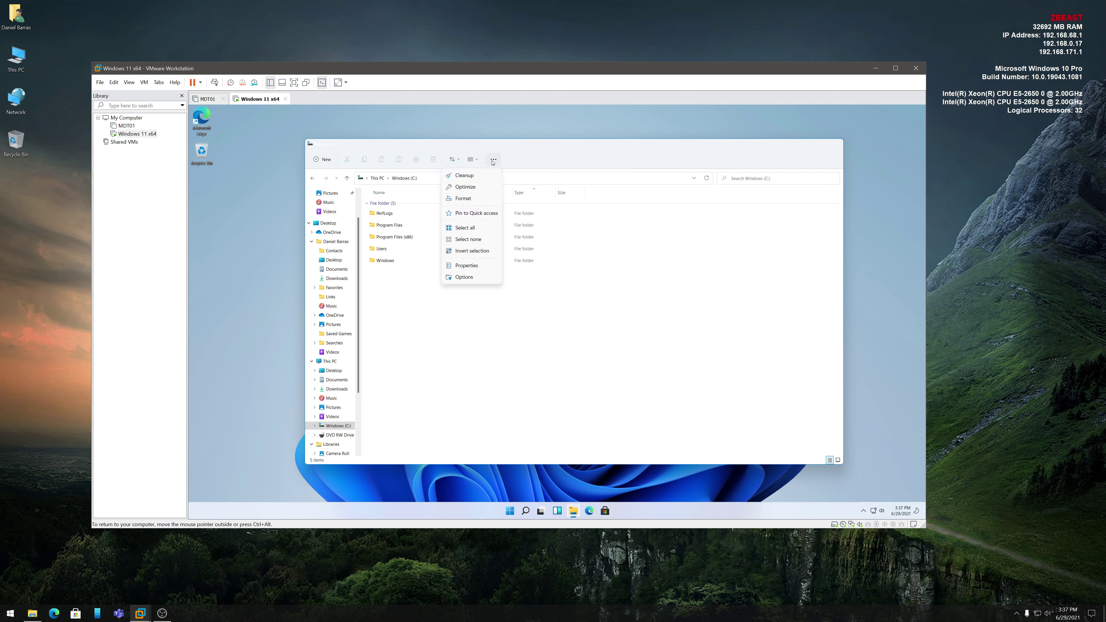
pyautogui.click(482, 276)
pyautogui.click(343, 211)
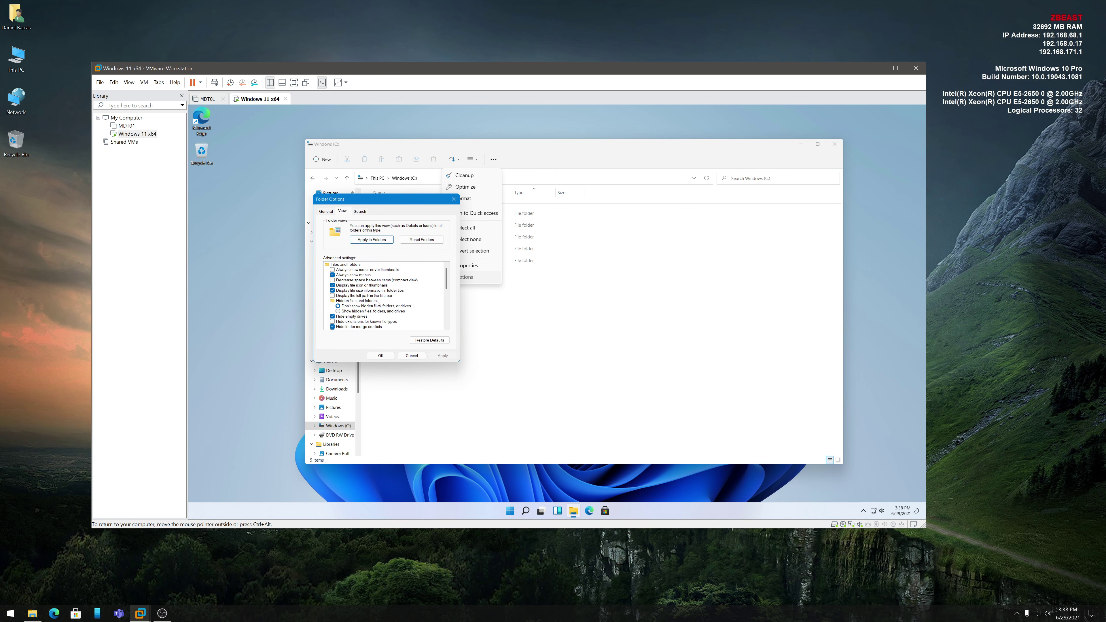
pyautogui.scroll(-6, 377, 303)
pyautogui.scroll(6, 378, 303)
pyautogui.click(411, 356)
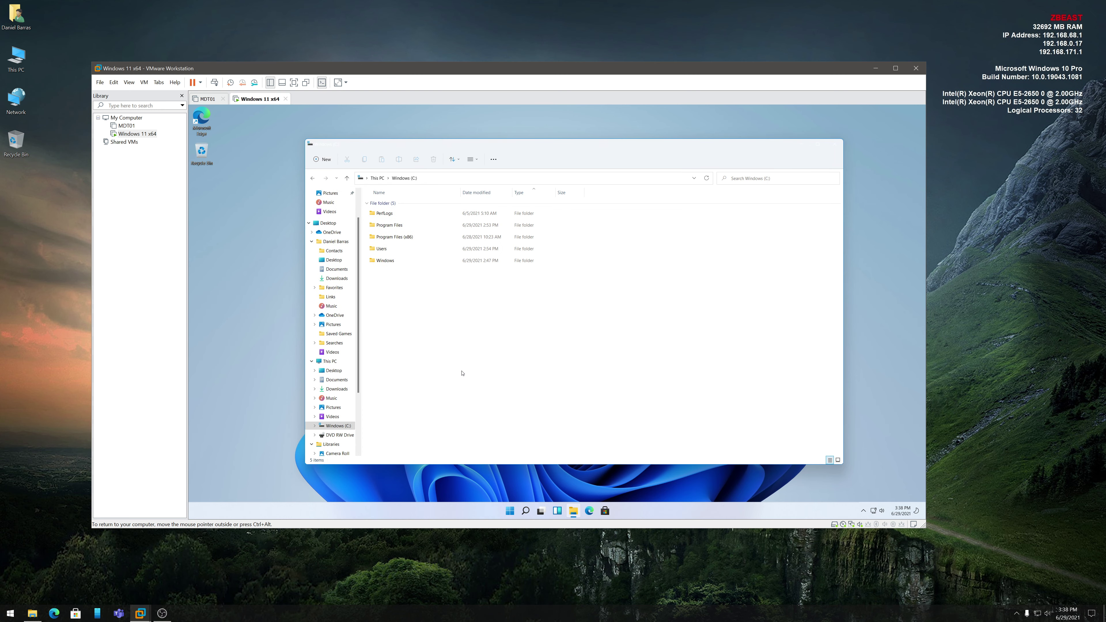
pyautogui.click(834, 147)
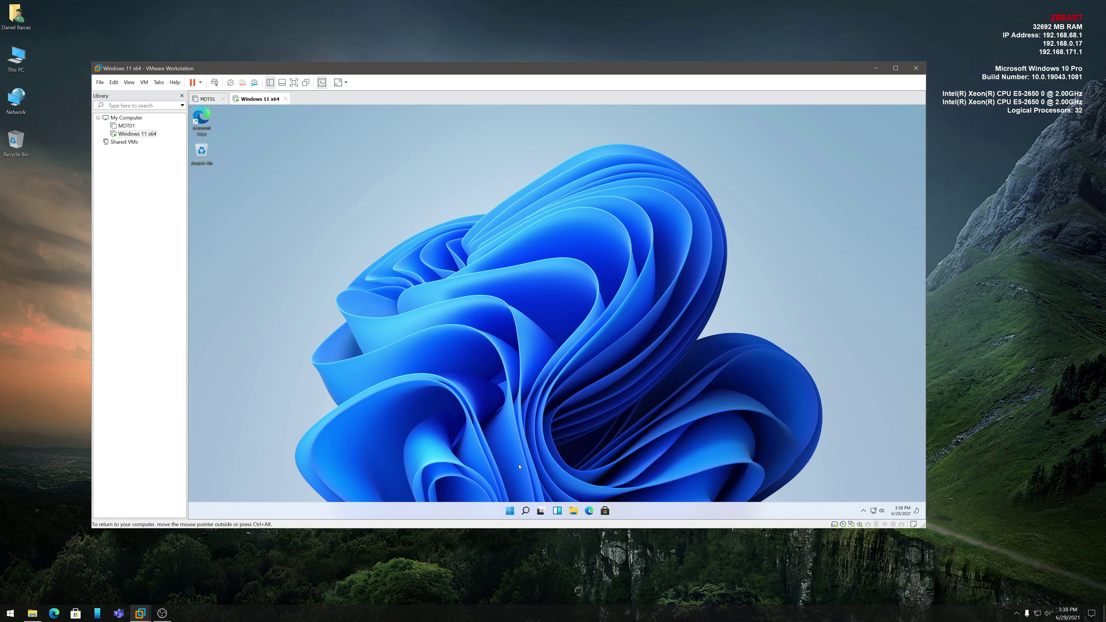
# - Open Settings and look through the System, Bluetooth & devices and Network & internet pages
pyautogui.click(510, 510)
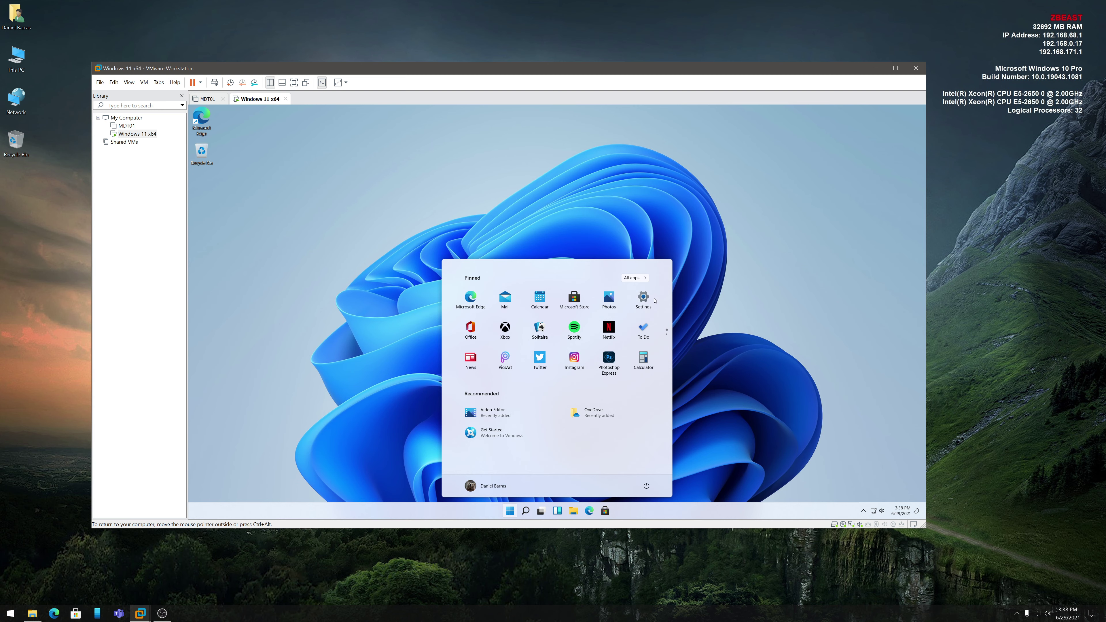
pyautogui.click(643, 299)
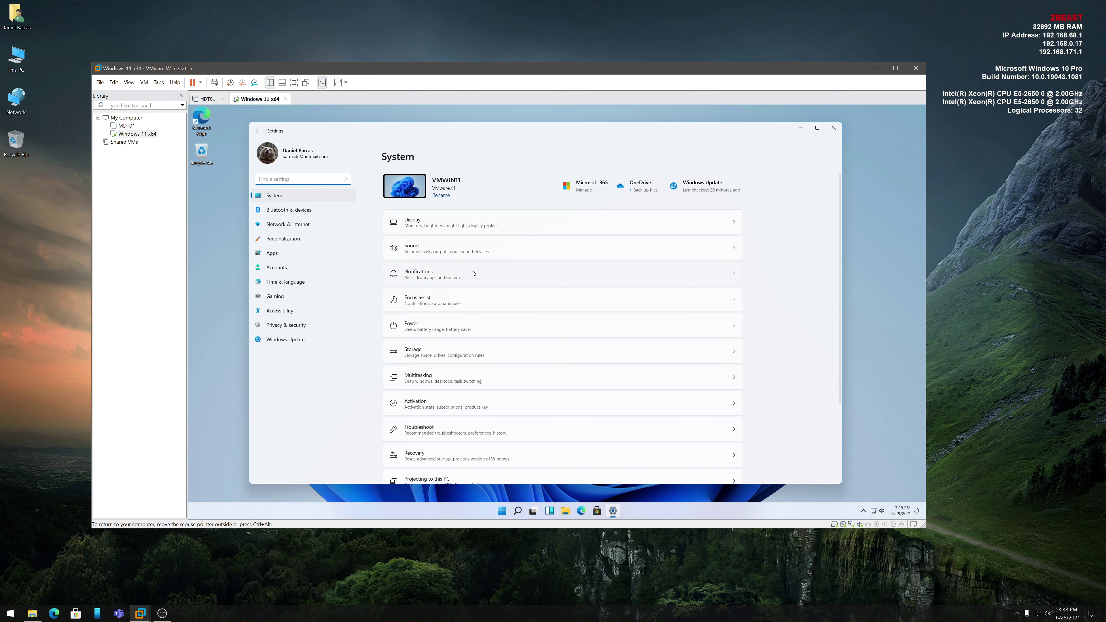
pyautogui.scroll(-5, 566, 314)
pyautogui.scroll(5, 510, 345)
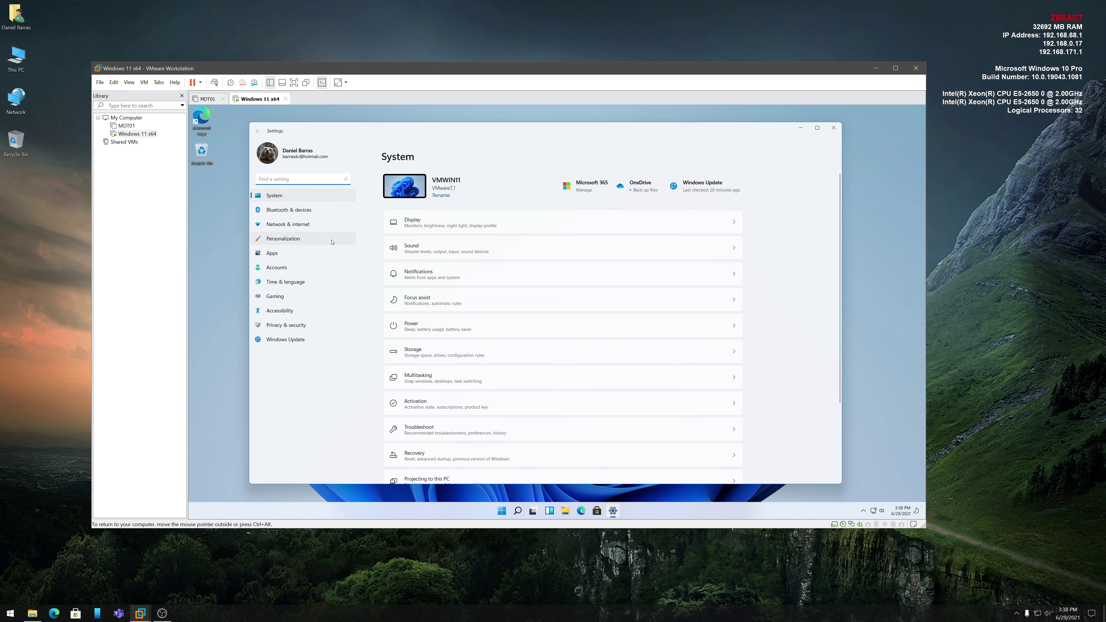
pyautogui.scroll(-3, 509, 316)
pyautogui.scroll(3, 509, 316)
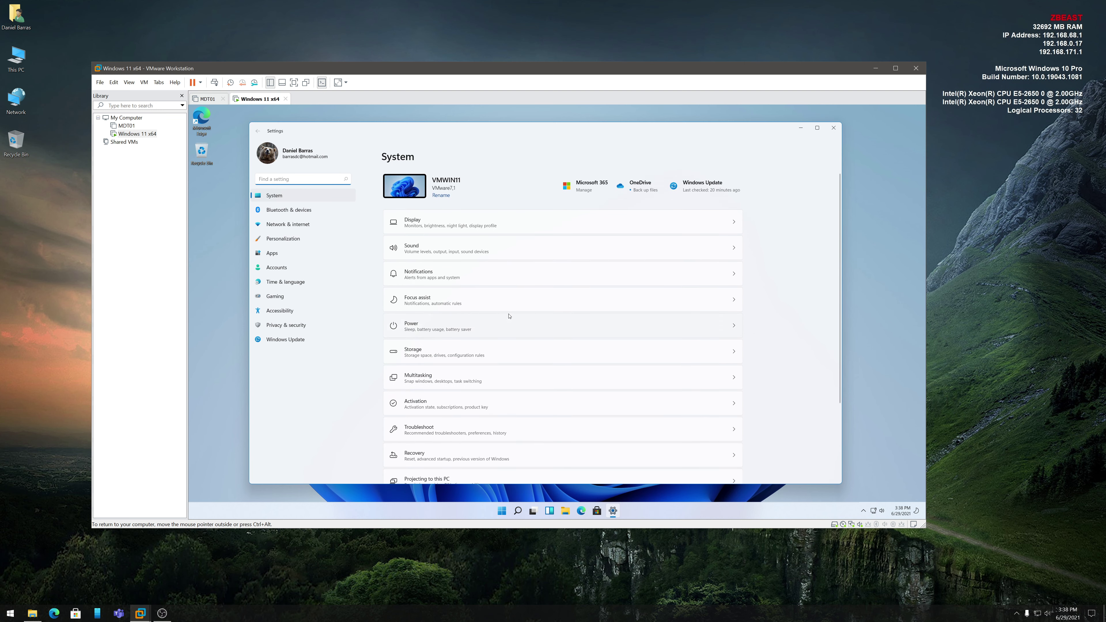
pyautogui.click(308, 211)
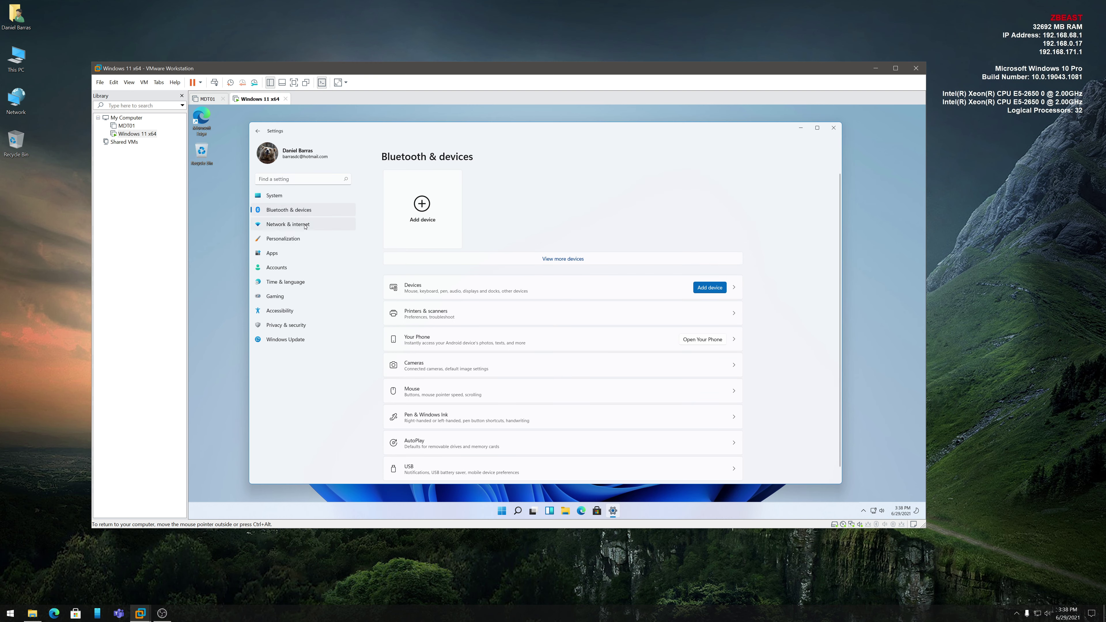
pyautogui.click(305, 225)
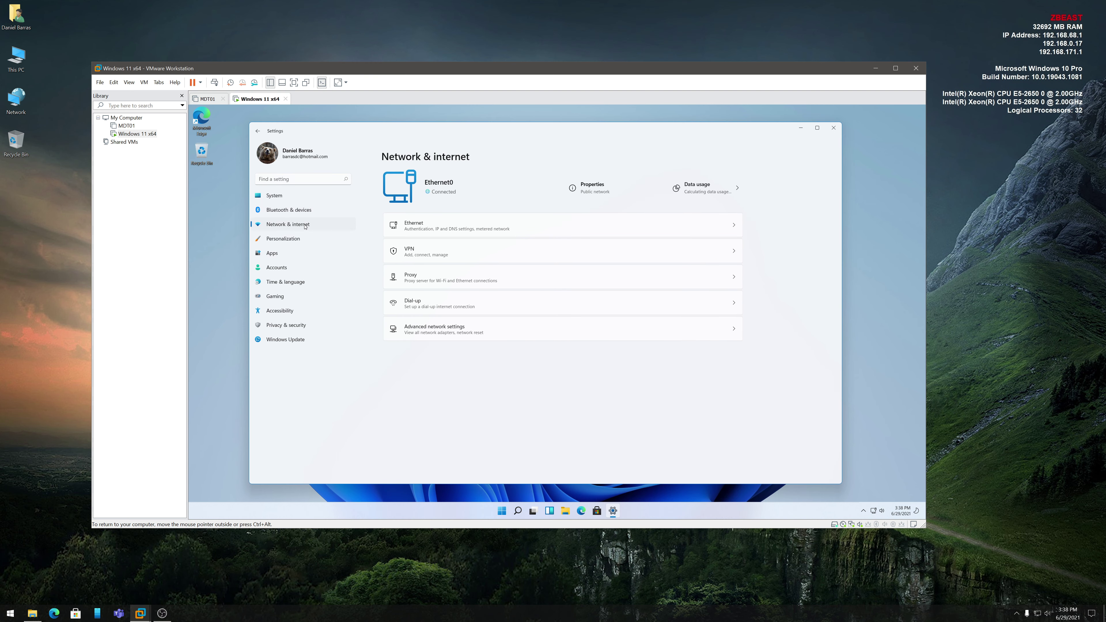
# - Apply the Windows (dark) theme under Personalization and check its look on the desktop and in Settings
pyautogui.click(287, 239)
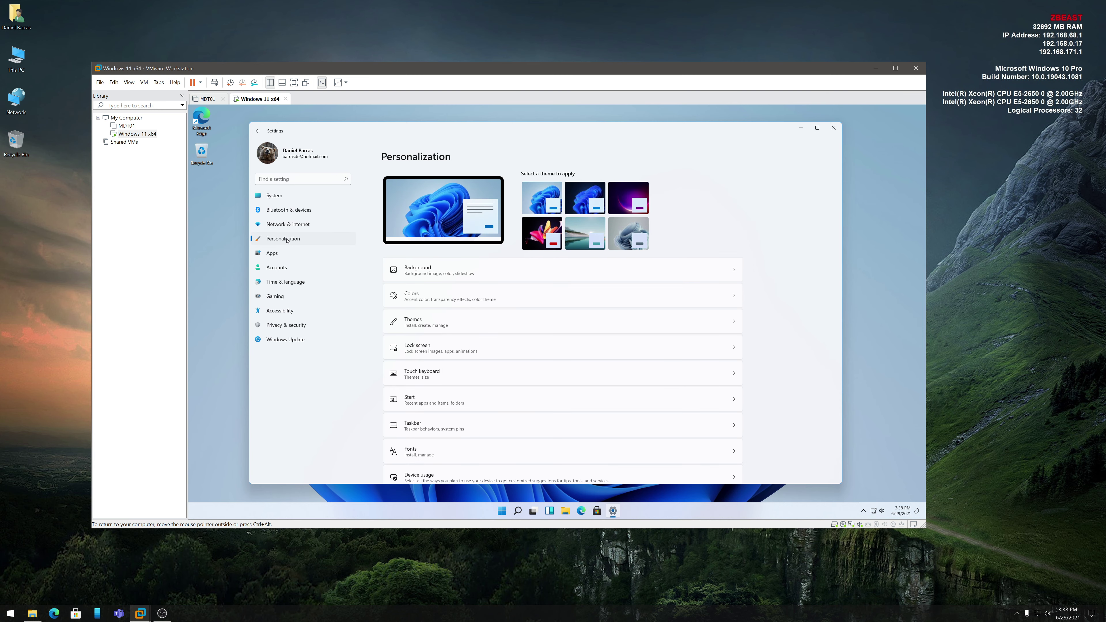
pyautogui.click(583, 205)
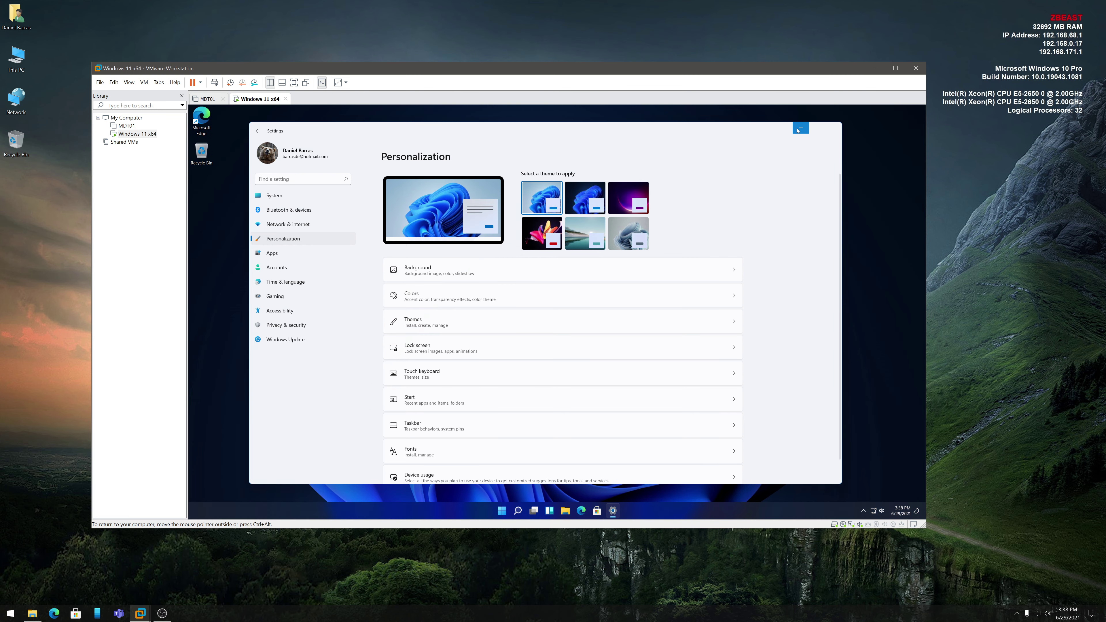
pyautogui.click(799, 129)
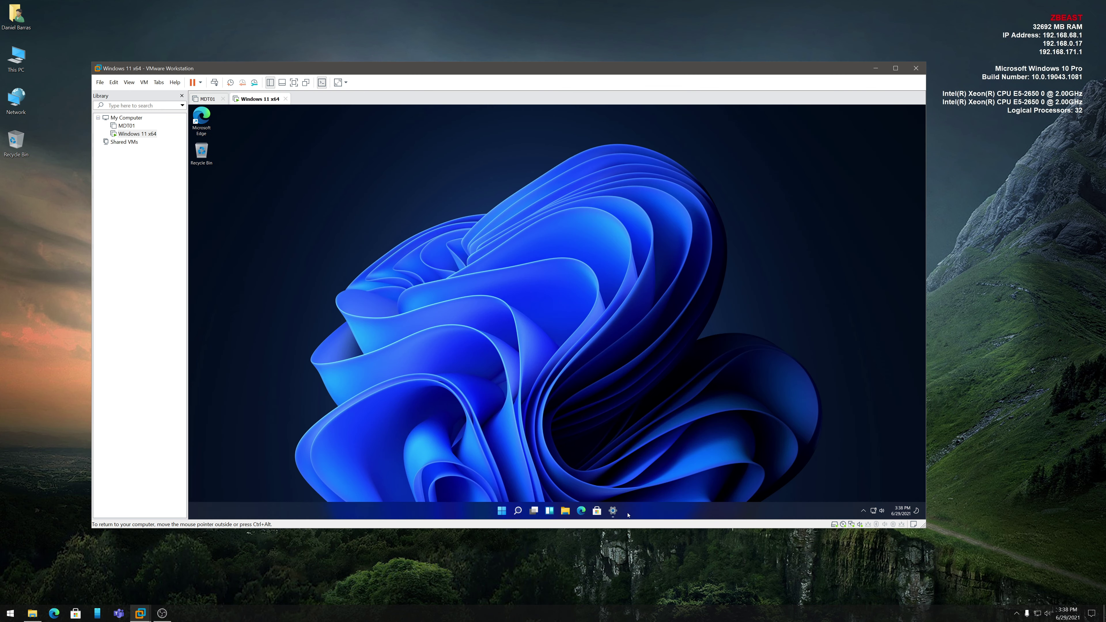
pyautogui.click(613, 511)
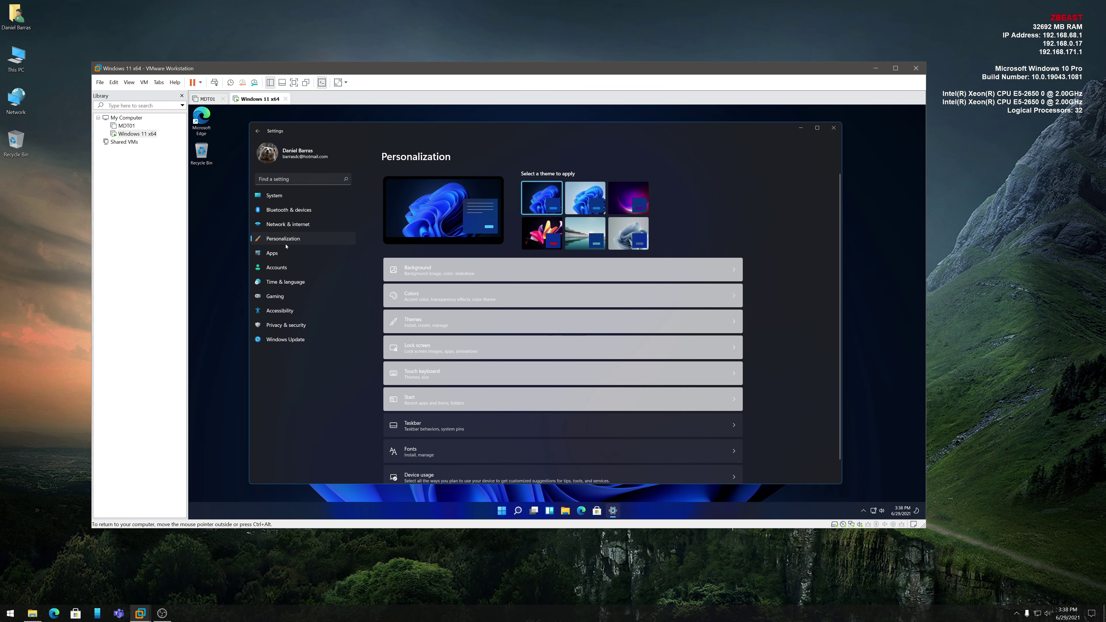
# - Show the Computer, User's Files and Network icons on the desktop through the desktop icon settings
pyautogui.scroll(-1, 579, 392)
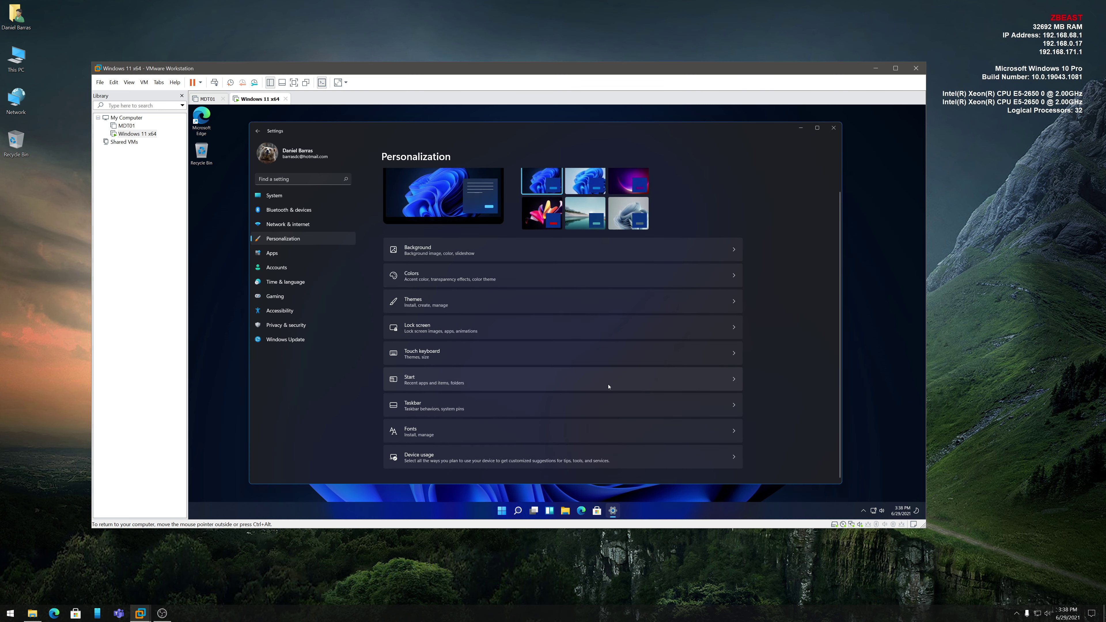
pyautogui.scroll(1, 608, 386)
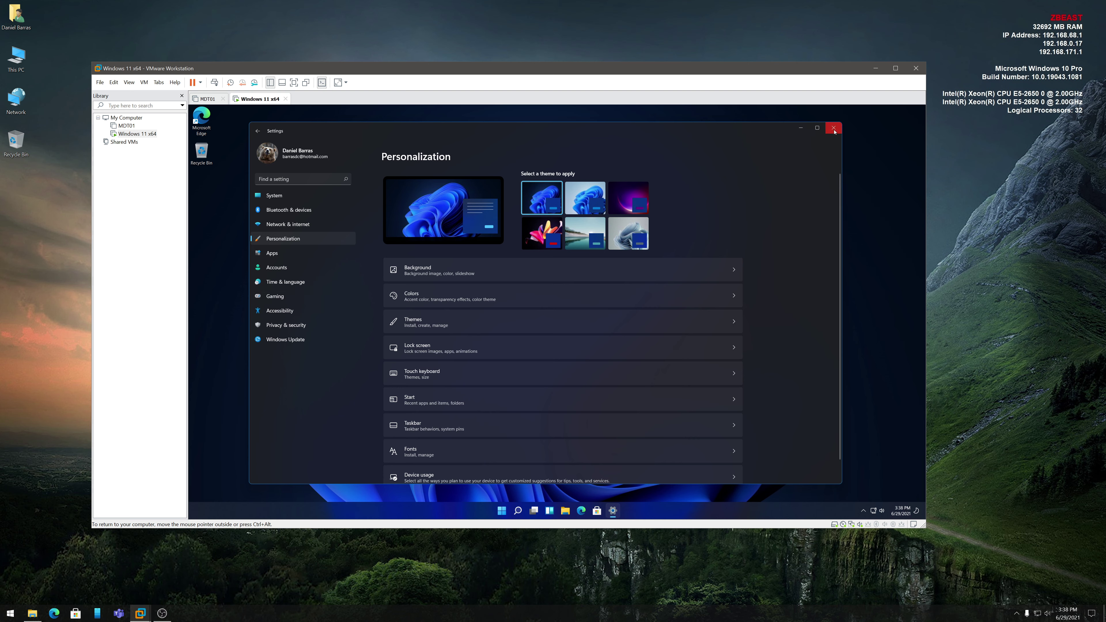
pyautogui.scroll(-1, 636, 308)
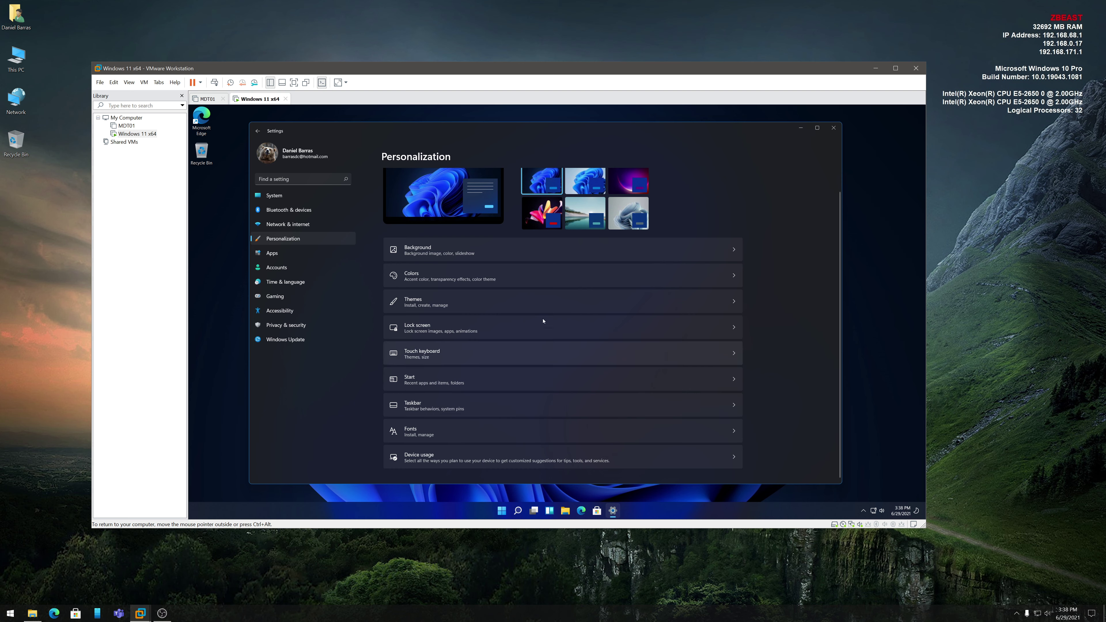
pyautogui.click(429, 303)
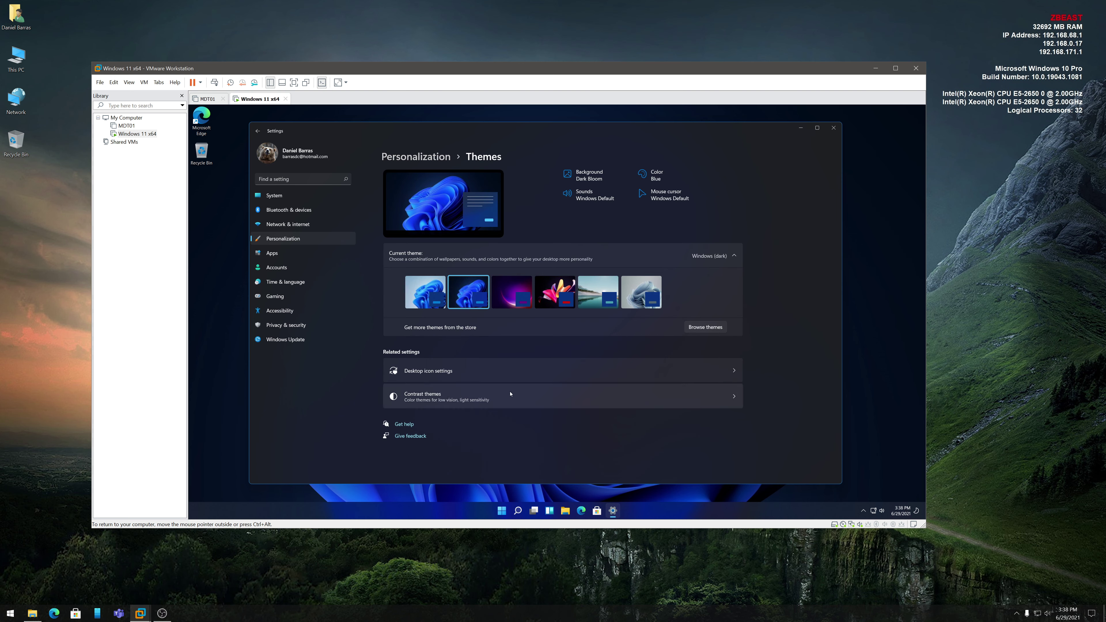
pyautogui.click(431, 371)
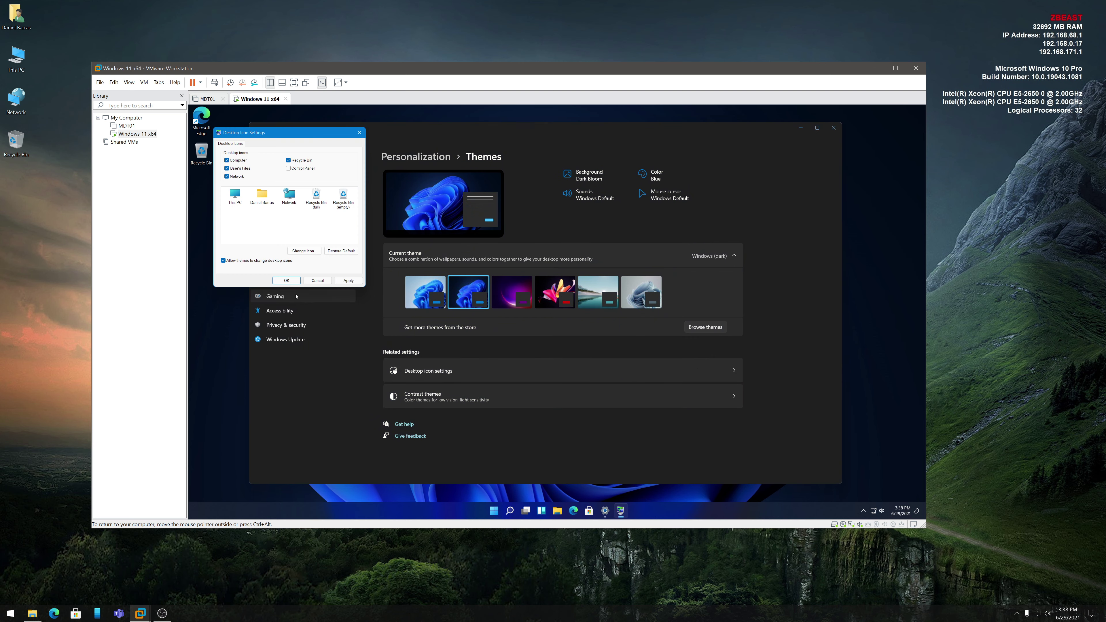
pyautogui.click(287, 281)
# - Sort the desktop icons so the user's folder, This PC and Network come first
pyautogui.rightClick(224, 302)
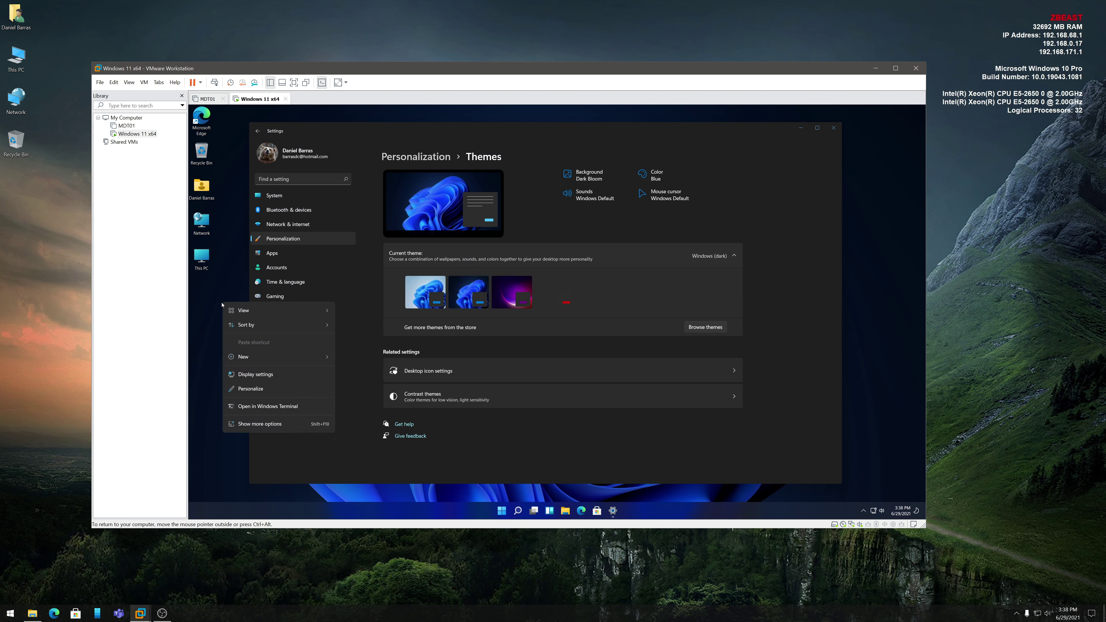
pyautogui.moveTo(239, 325)
pyautogui.click(348, 348)
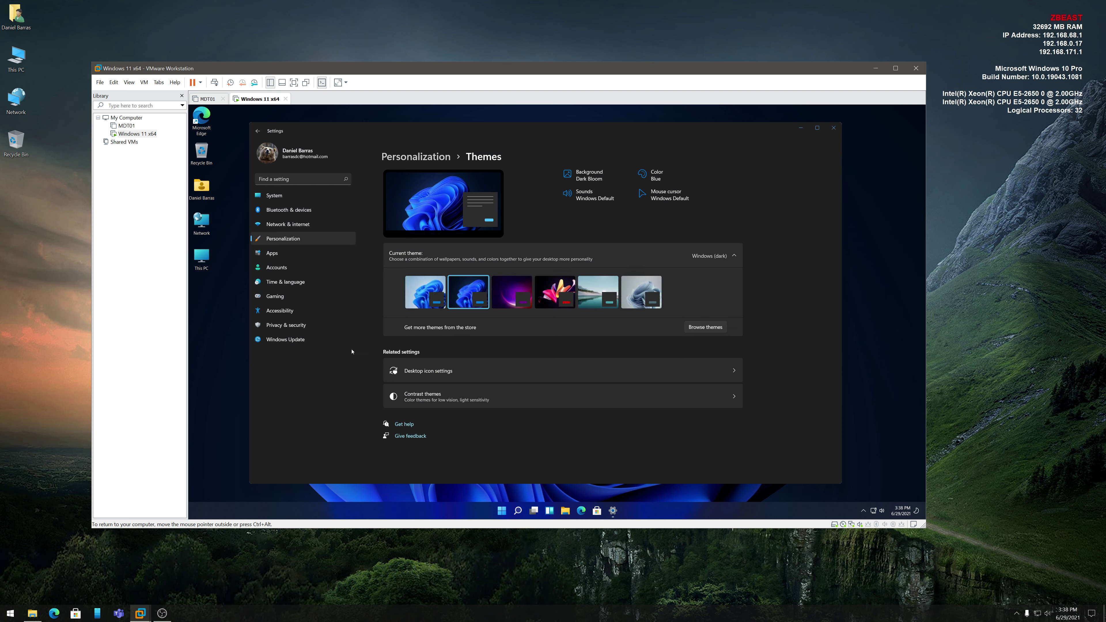
pyautogui.rightClick(220, 306)
pyautogui.click(348, 350)
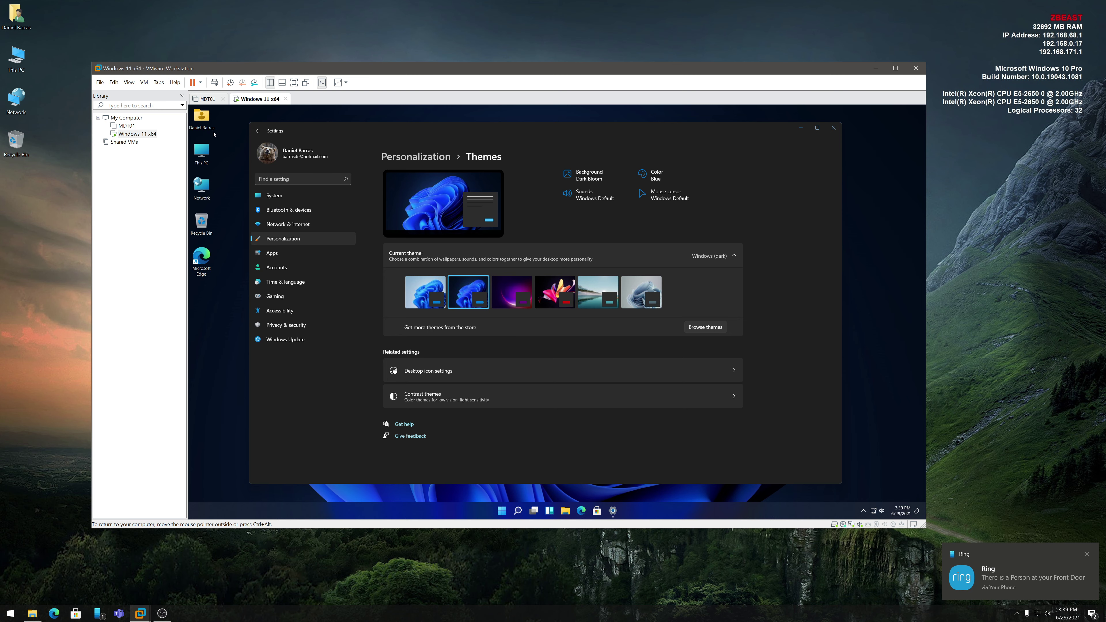
# - View the user's folder and the Windows (C:) drive from the new desktop icons, closing each window
pyautogui.doubleClick(201, 117)
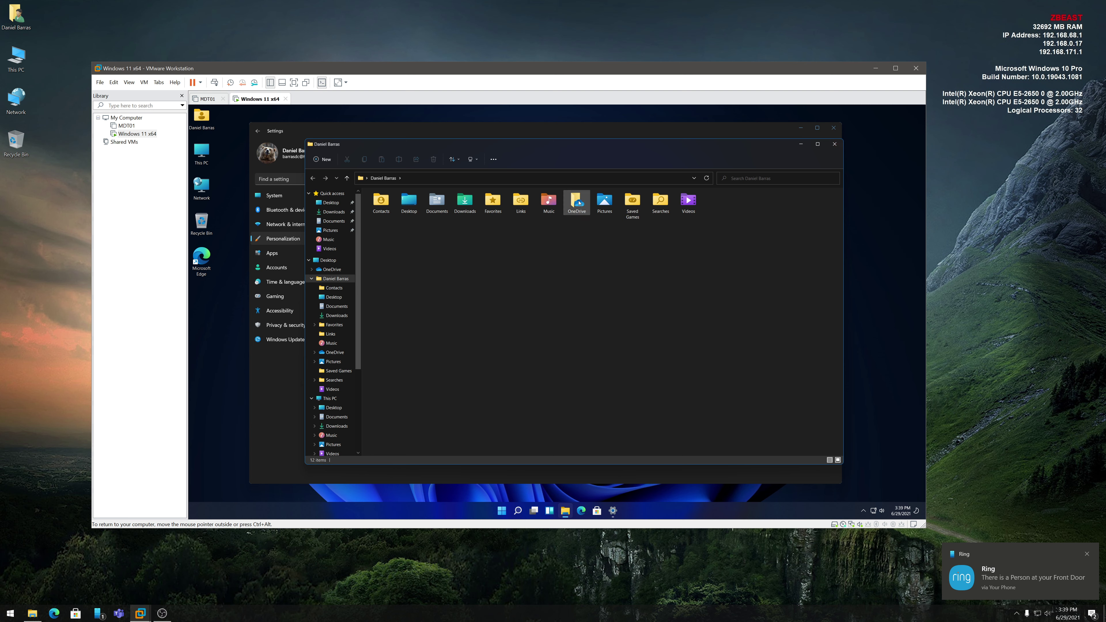
pyautogui.click(834, 144)
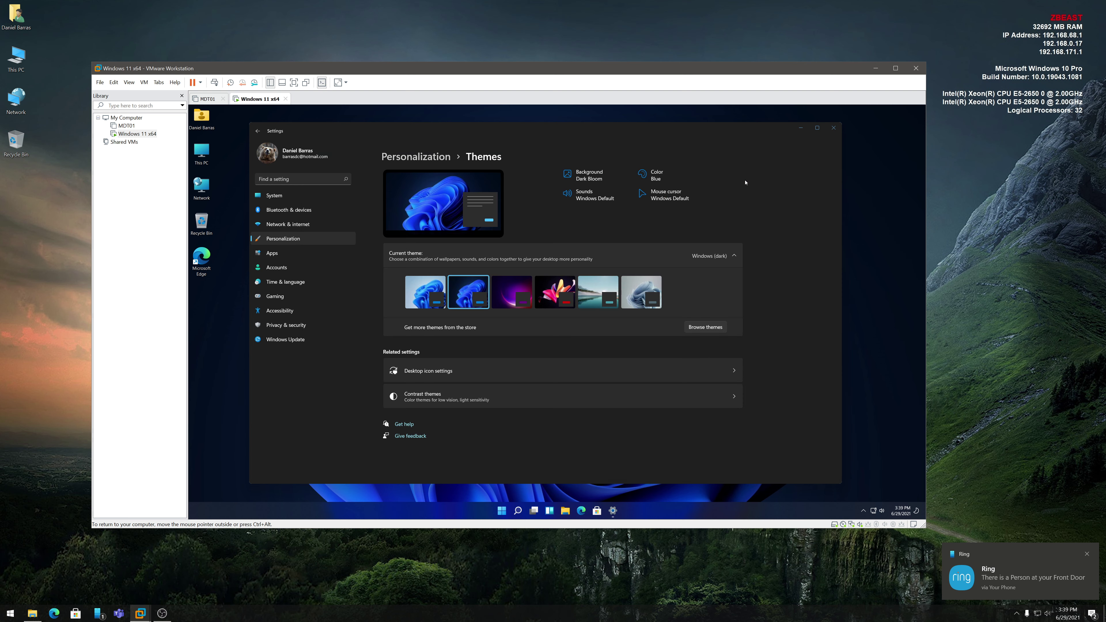
pyautogui.doubleClick(209, 157)
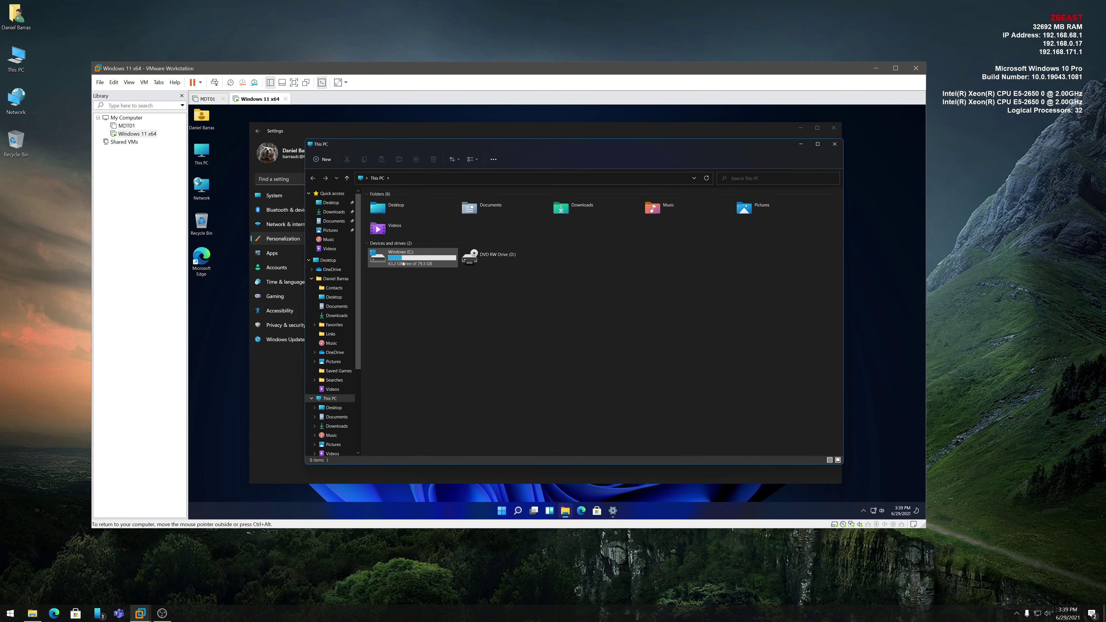
pyautogui.doubleClick(403, 264)
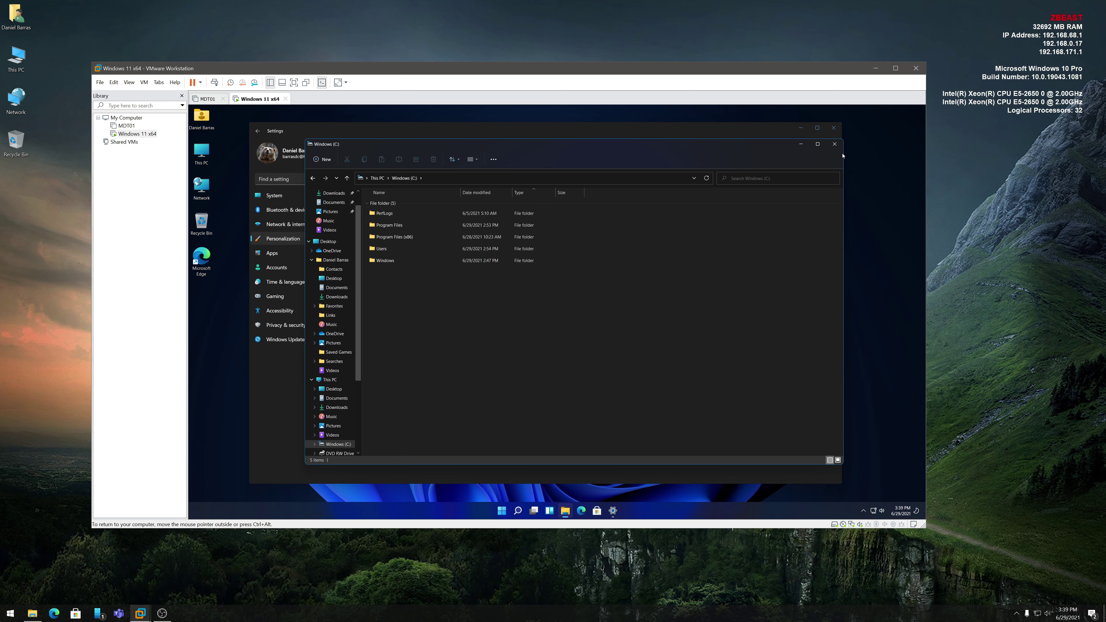
pyautogui.click(834, 144)
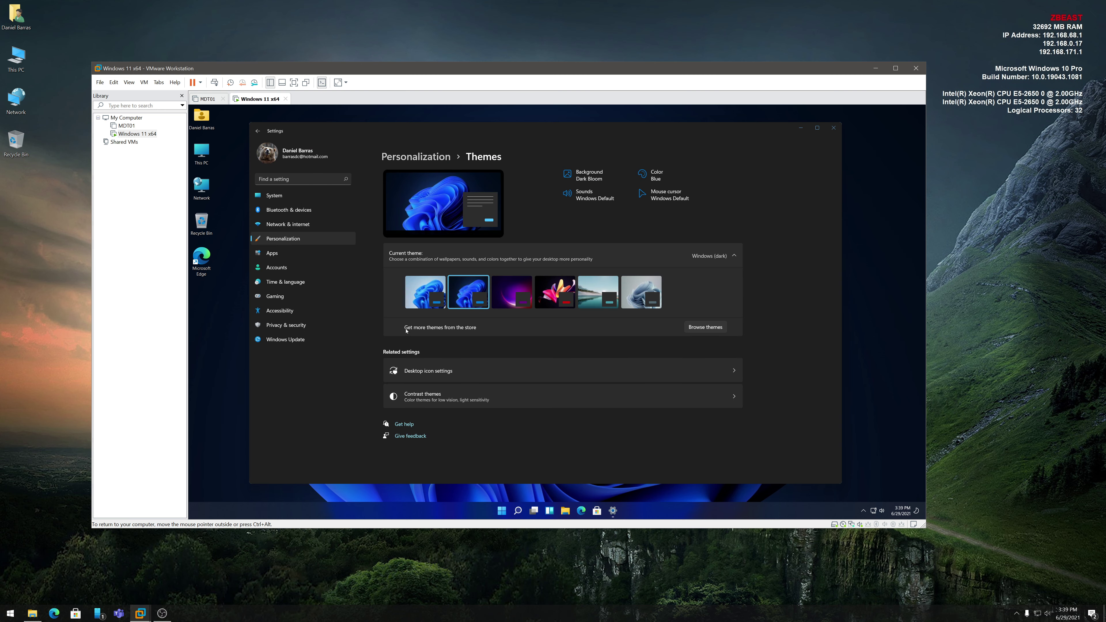
# - Look through the System page of Settings from Display to About, then close Settings
pyautogui.click(267, 198)
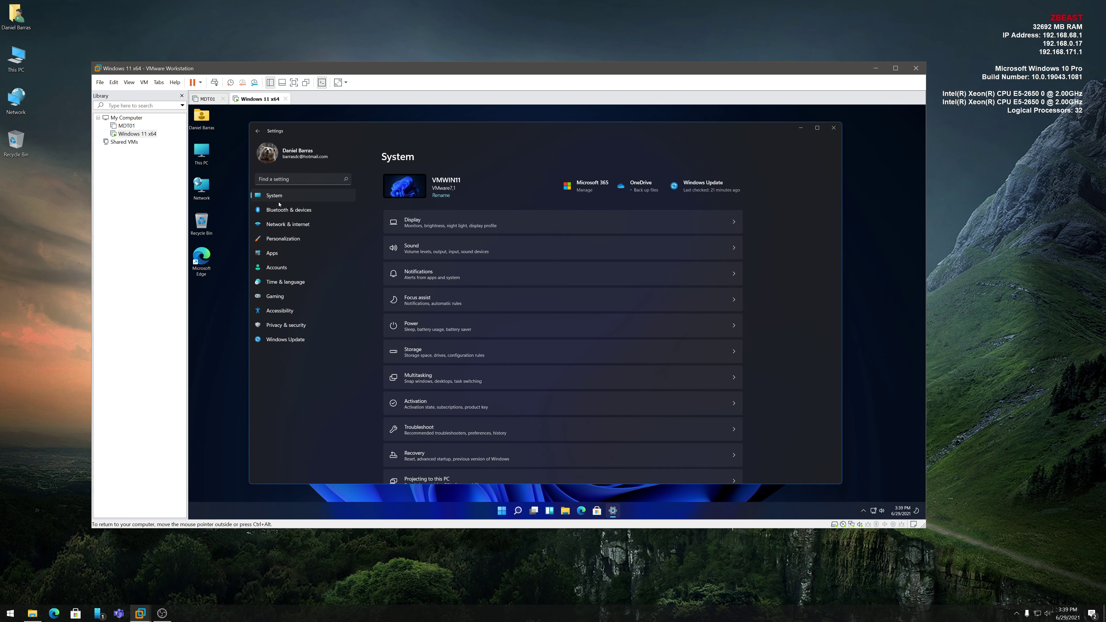
pyautogui.scroll(-3, 539, 318)
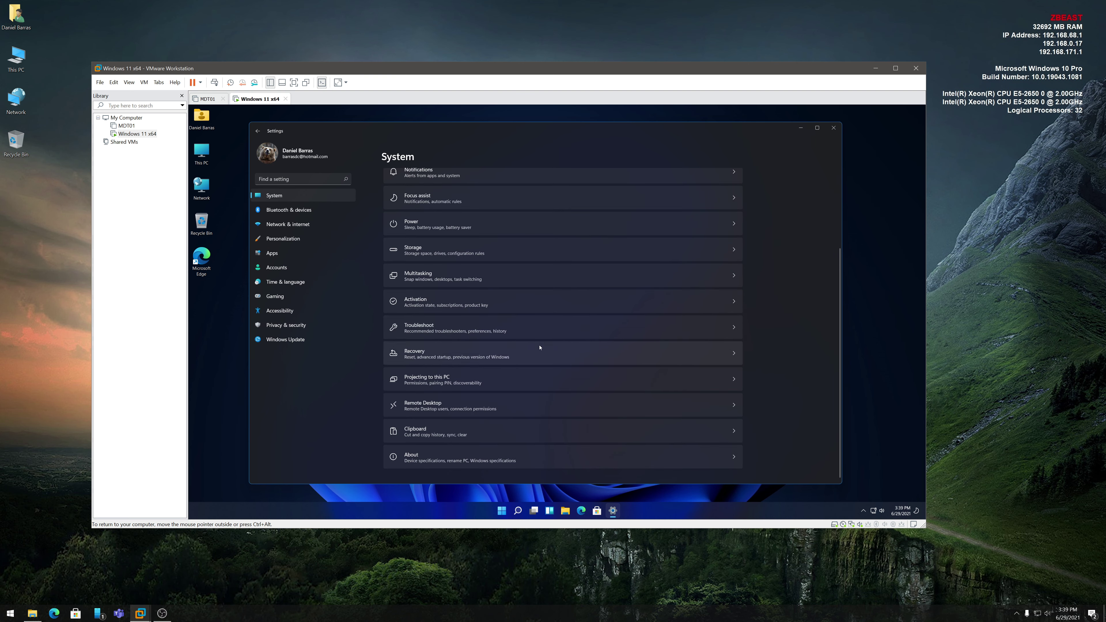
pyautogui.scroll(3, 539, 348)
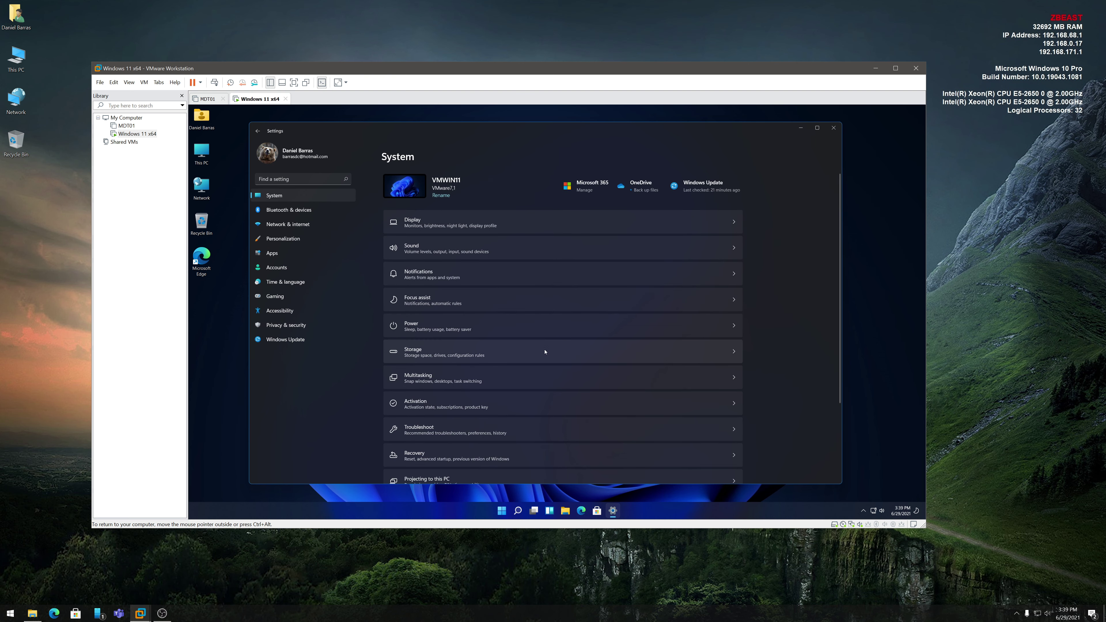
pyautogui.click(833, 128)
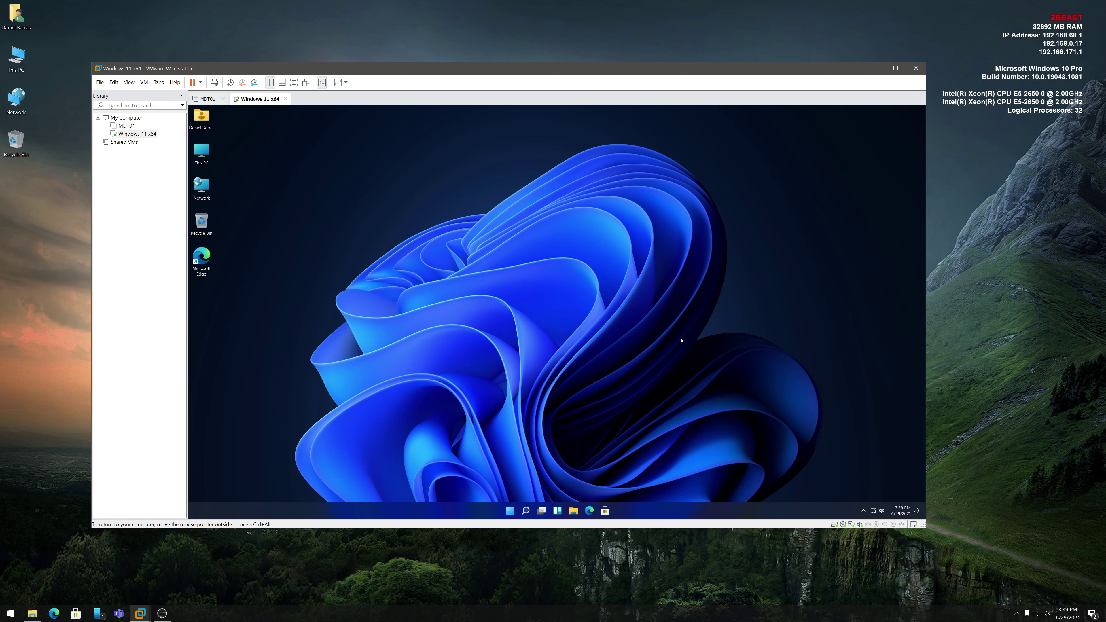
# - Launch Control Panel through the Run dialog and switch its view to large icons
pyautogui.rightClick(511, 506)
pyautogui.click(491, 471)
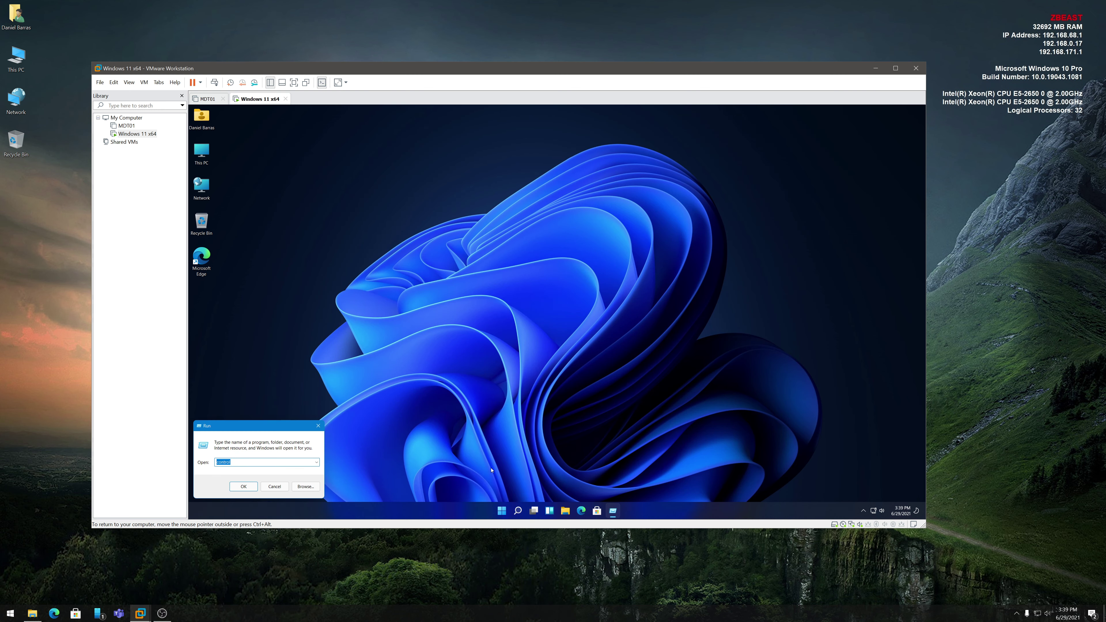
pyautogui.click(243, 487)
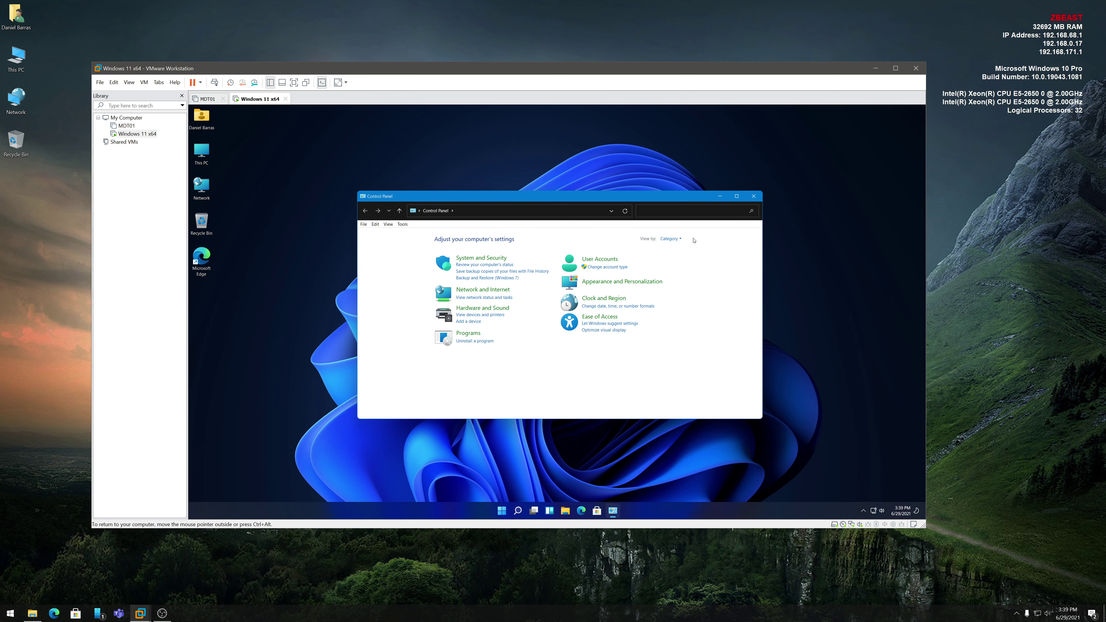
pyautogui.click(670, 239)
pyautogui.click(676, 258)
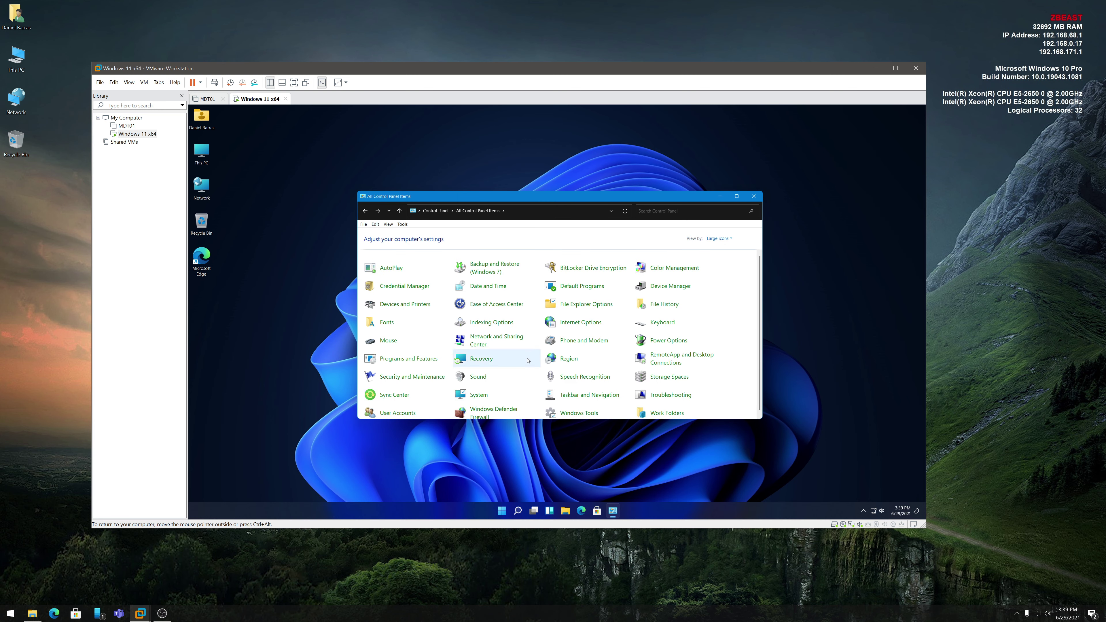
# - Look over the Control Panel items, view the power plans in Power Options and close the window
pyautogui.scroll(-1, 529, 359)
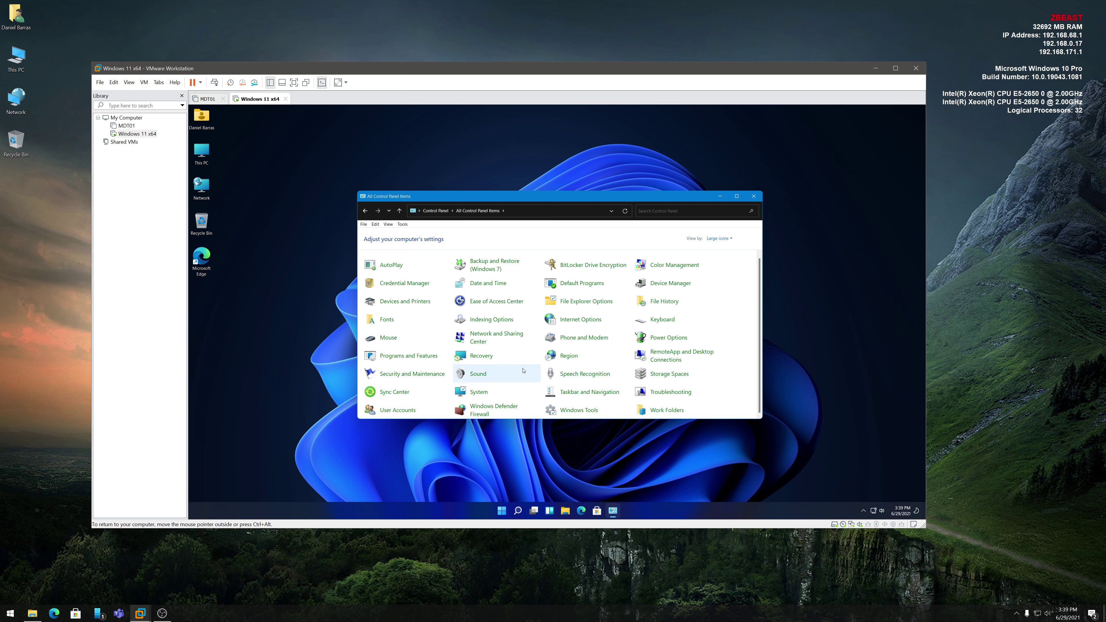
pyautogui.click(668, 337)
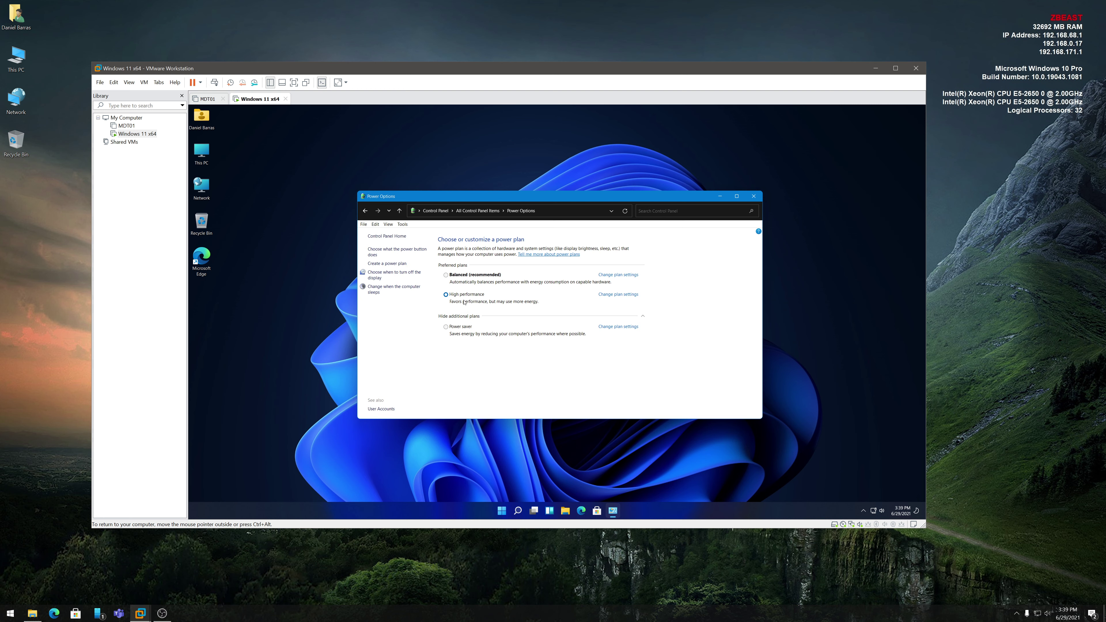
pyautogui.click(752, 196)
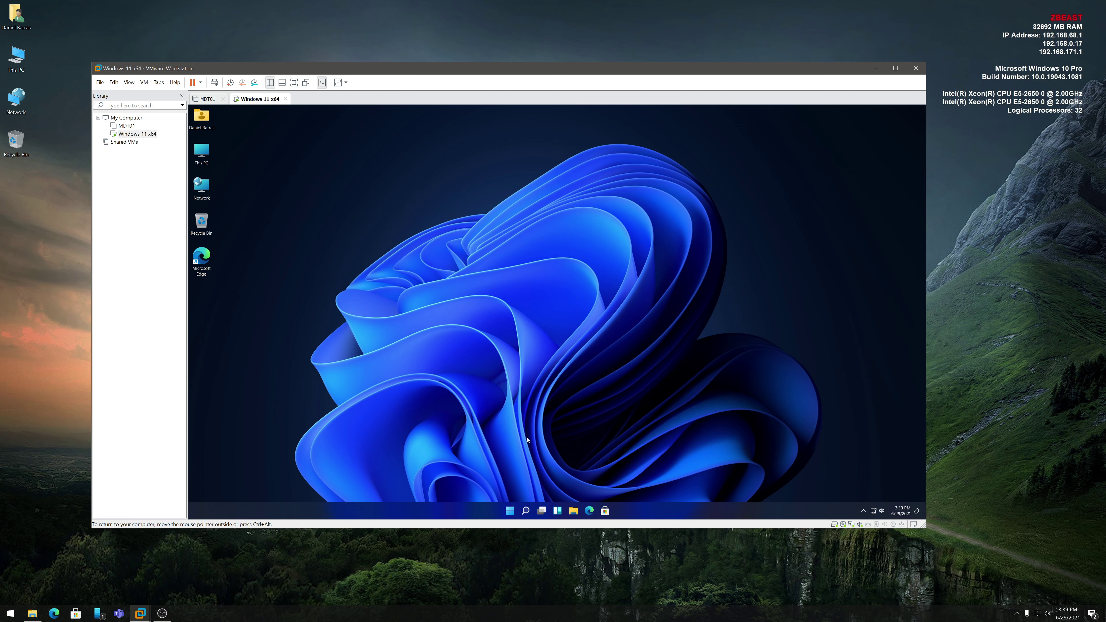
# - Run winver, move the About Windows dialog to the middle of the desktop to read the version, and close it
pyautogui.rightClick(509, 510)
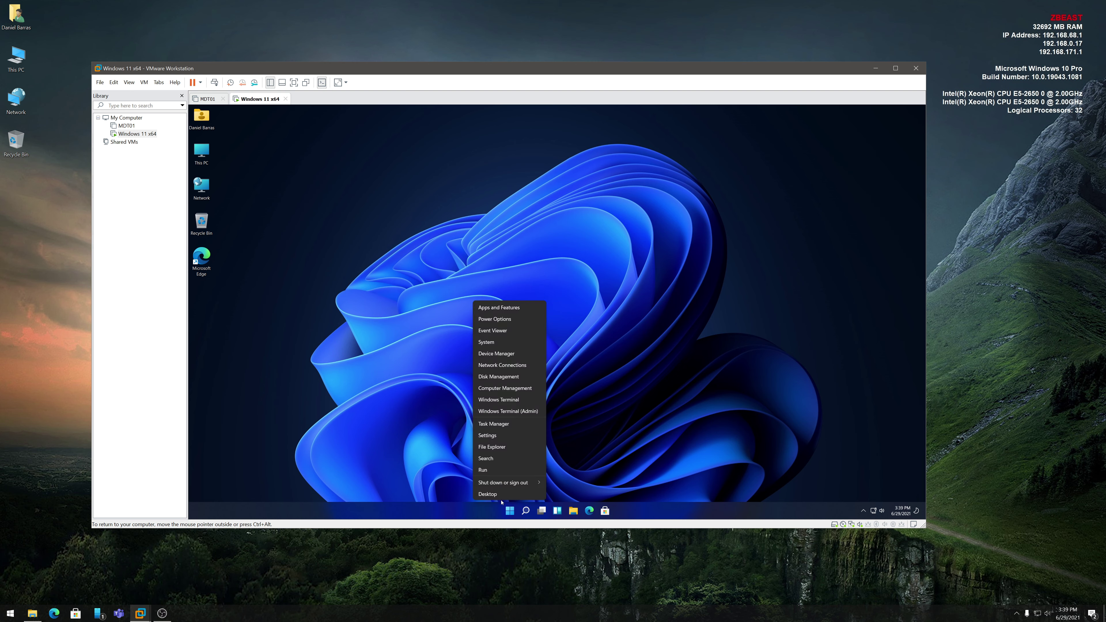
pyautogui.click(493, 469)
pyautogui.press('super+r')
pyautogui.write('winver')
pyautogui.press('Return')
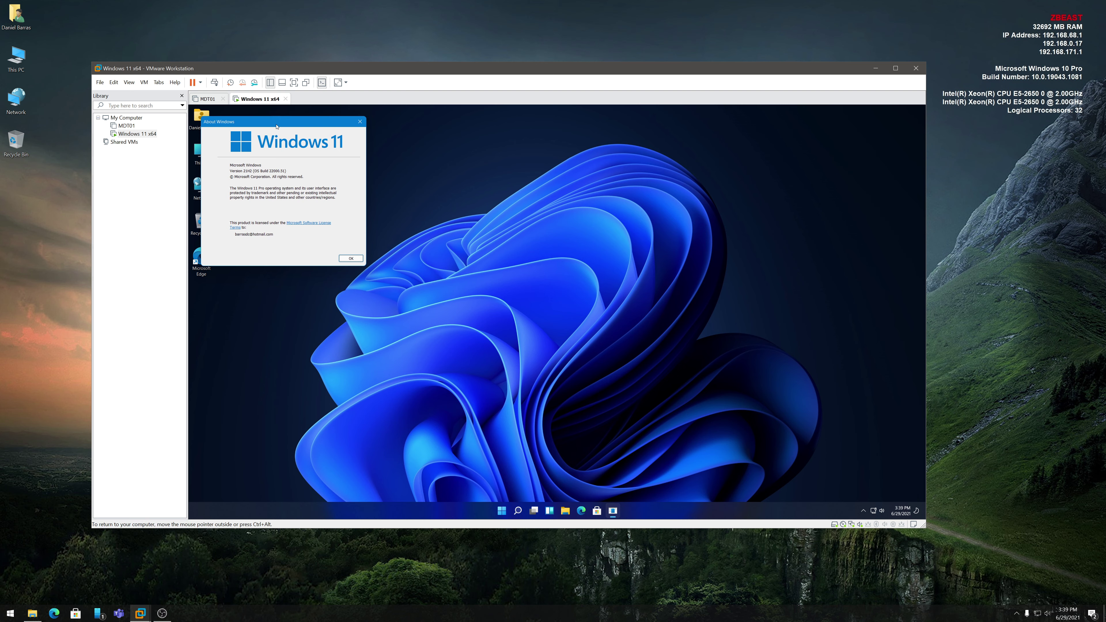
pyautogui.moveTo(500, 209); pyautogui.dragTo(509, 210)
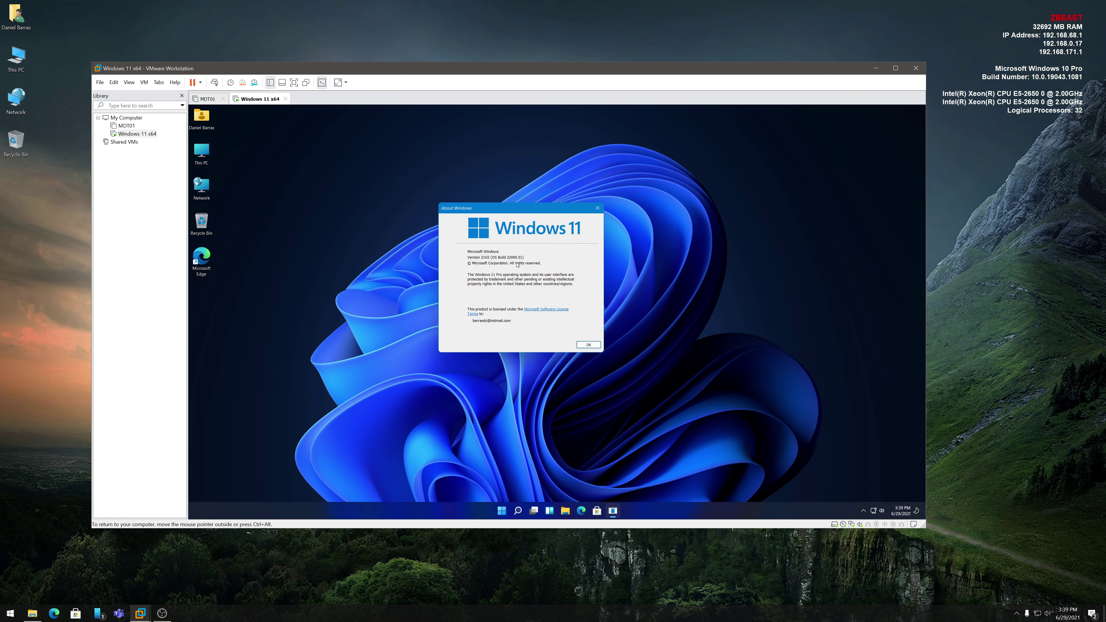
pyautogui.click(587, 345)
# - Open Windows Security from the hidden tray icons, view Virus & threat protection and Account protection, and close it
pyautogui.click(863, 510)
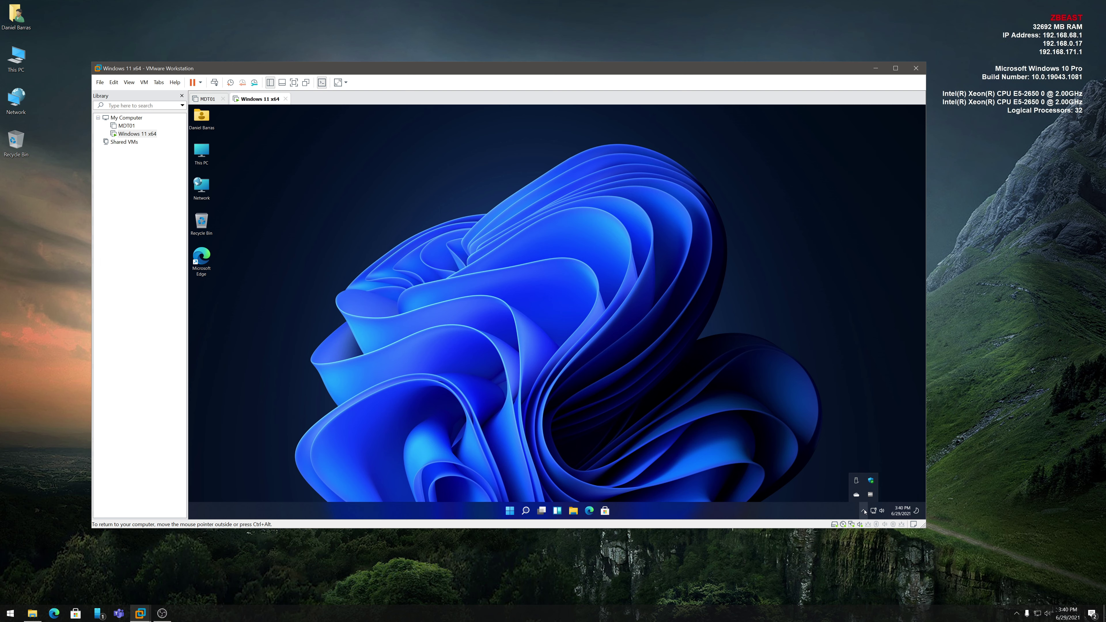
pyautogui.click(871, 480)
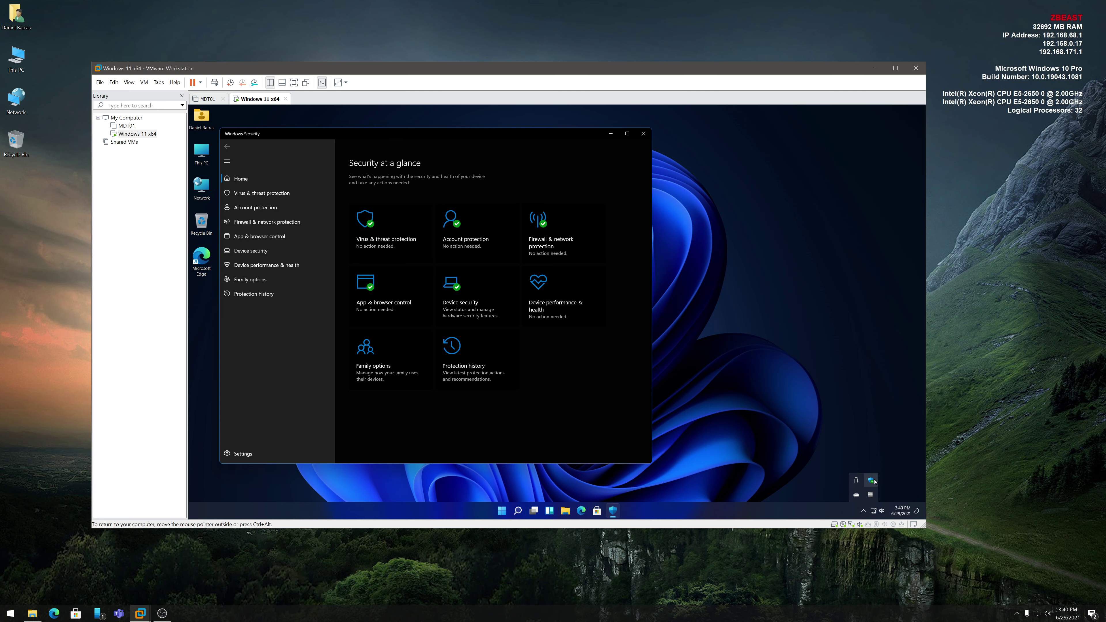
pyautogui.click(268, 194)
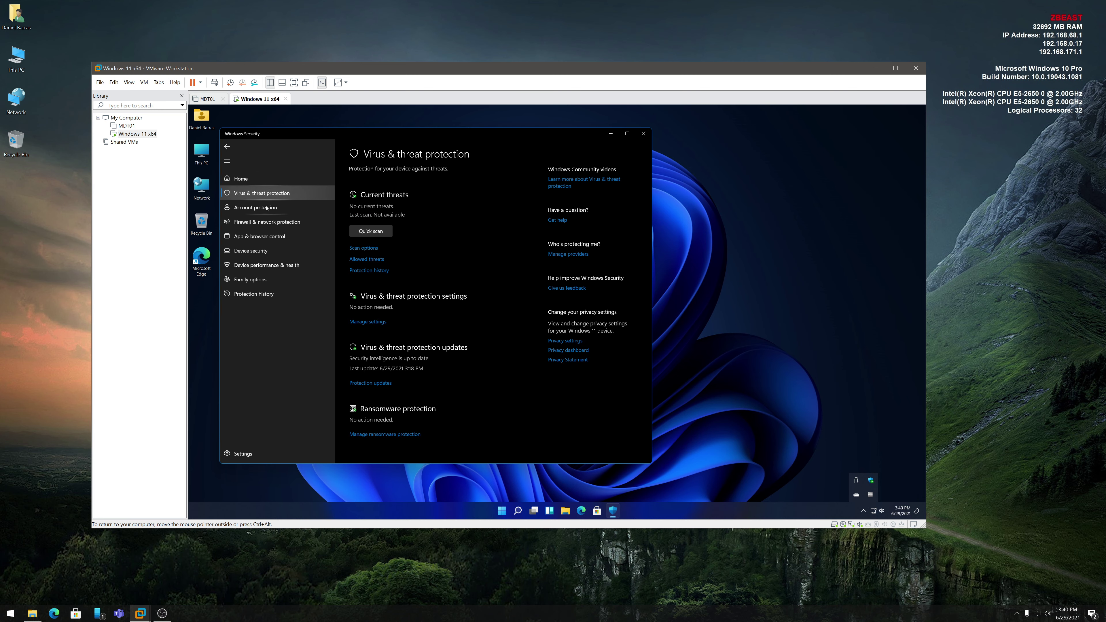
pyautogui.click(261, 208)
pyautogui.click(643, 134)
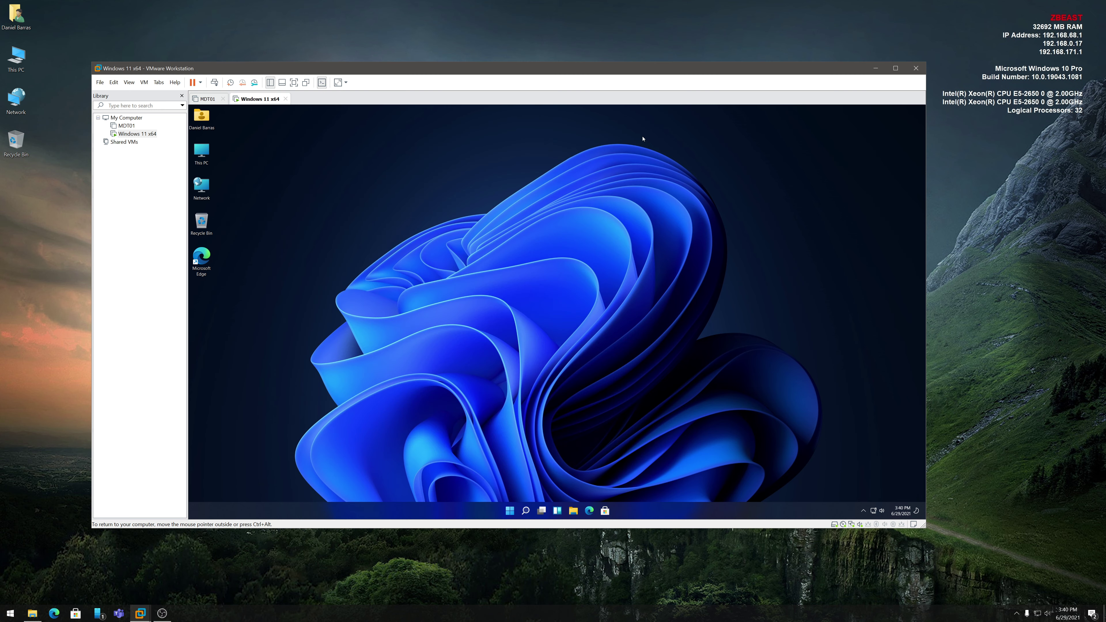
# - Look at the Start menu's pinned apps and the Start quick-link menu, dismissing the latter
pyautogui.click(509, 511)
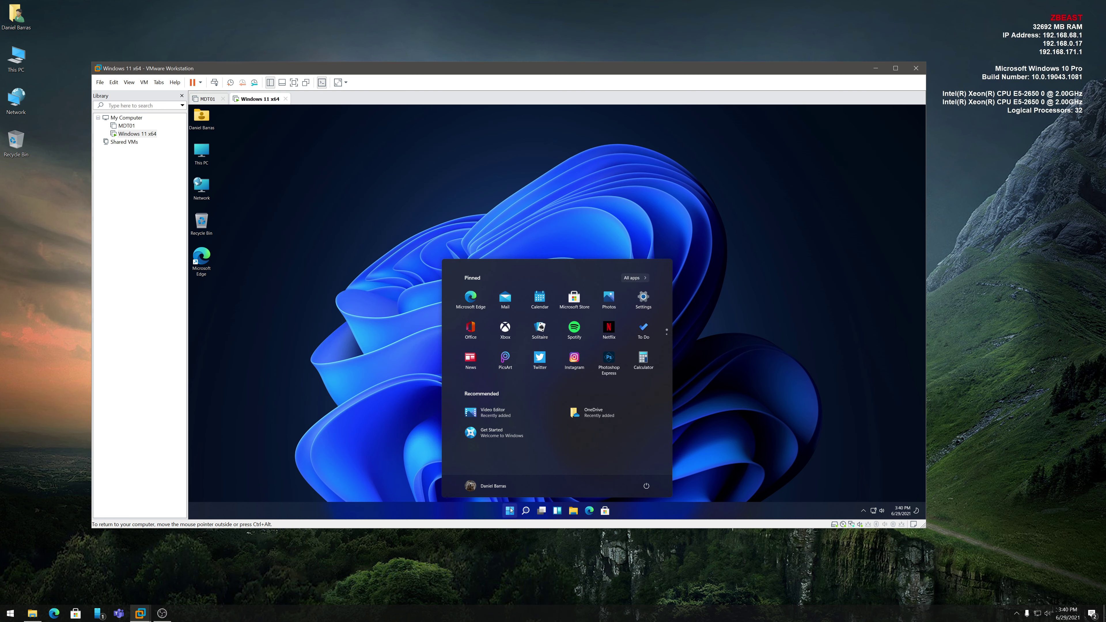
pyautogui.rightClick(509, 510)
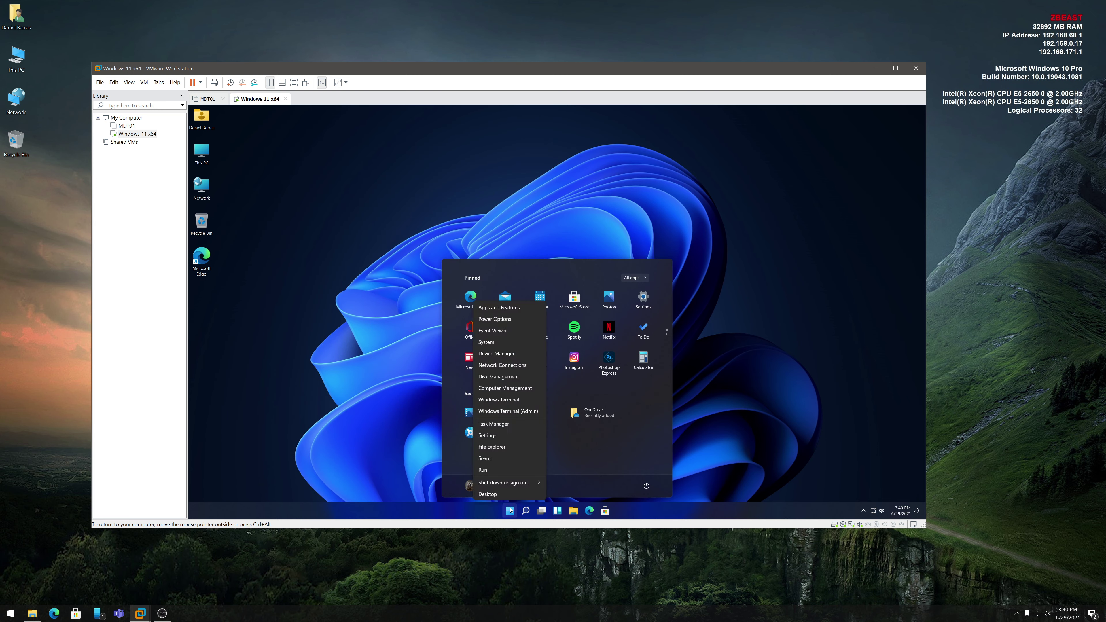
pyautogui.press('Escape')
# - Open Settings and view Windows Update and its Windows Insider Program page
pyautogui.click(639, 301)
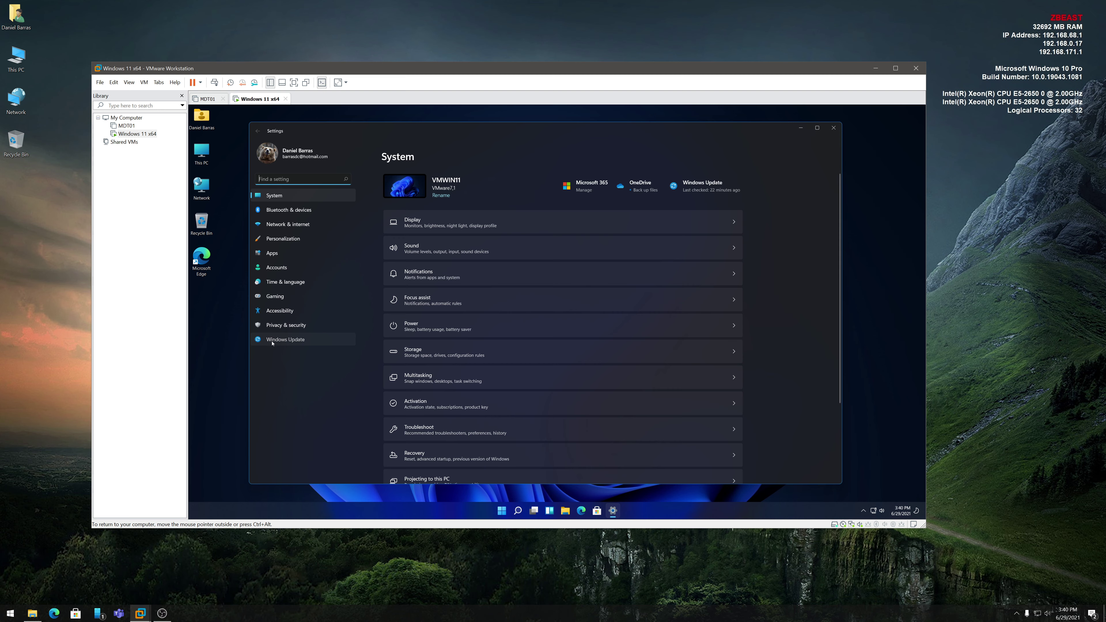
pyautogui.click(272, 342)
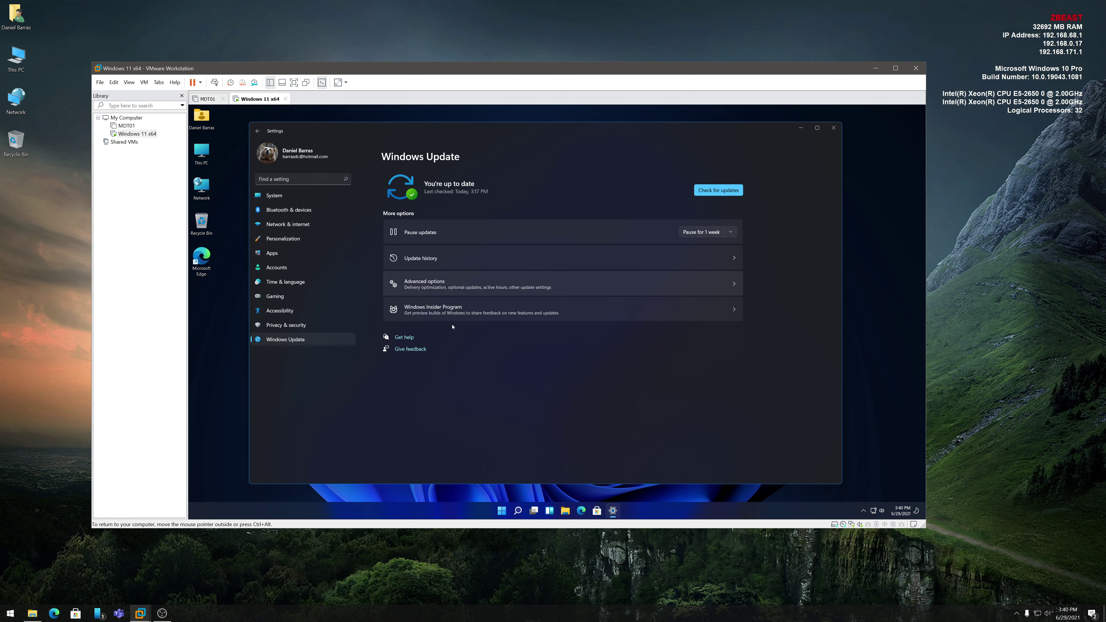
pyautogui.click(458, 303)
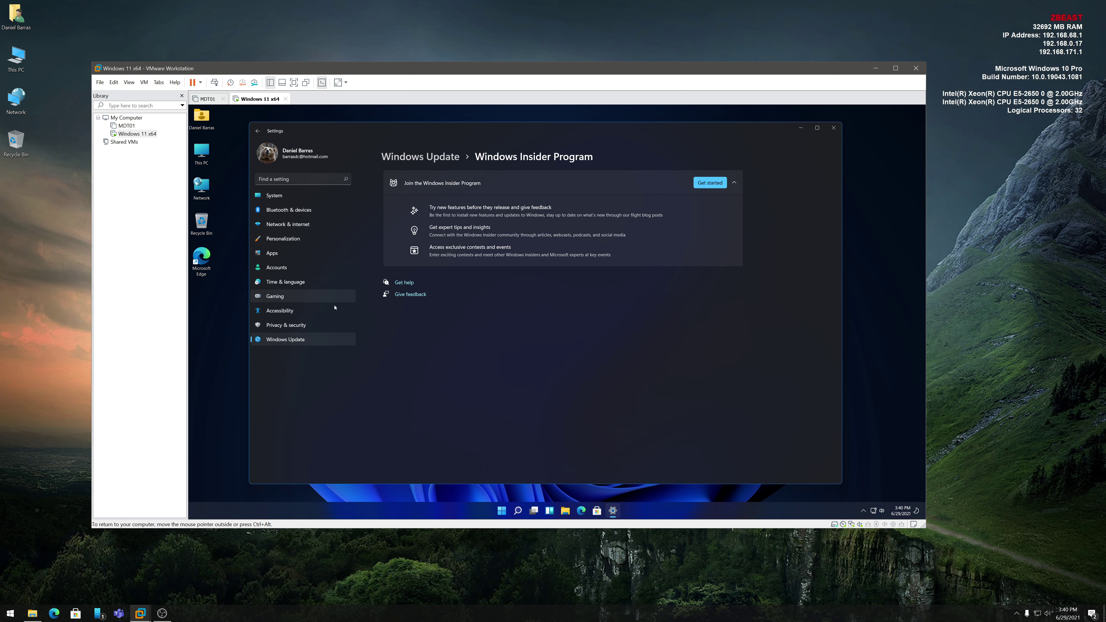
# - View the Gaming and Personalization settings, ending on the Device usage page
pyautogui.click(272, 297)
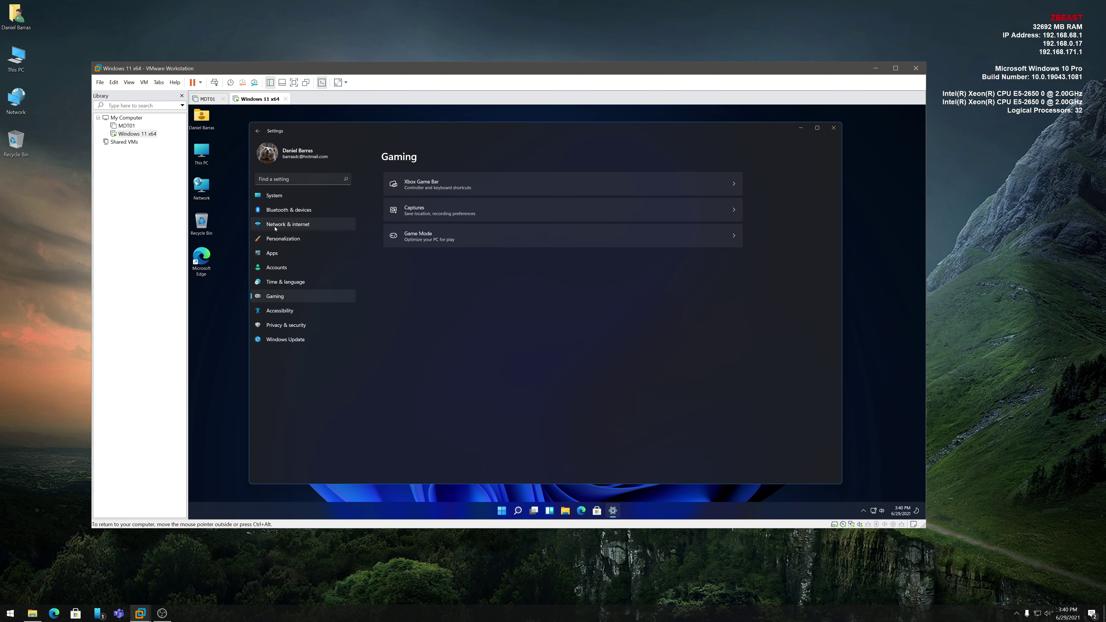
pyautogui.click(281, 240)
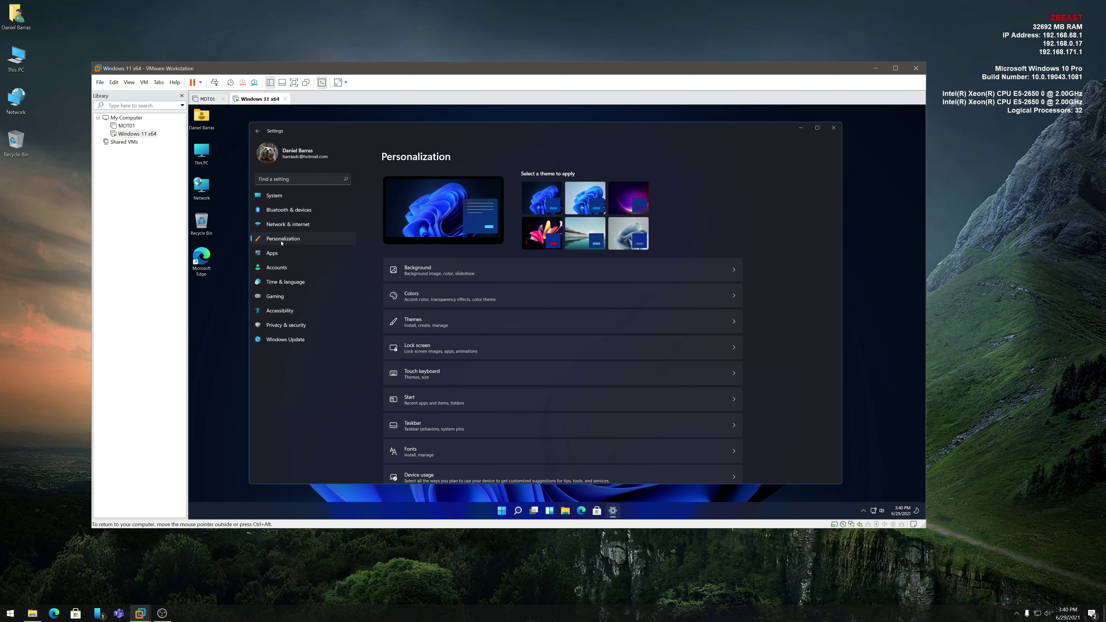
pyautogui.scroll(-1, 792, 361)
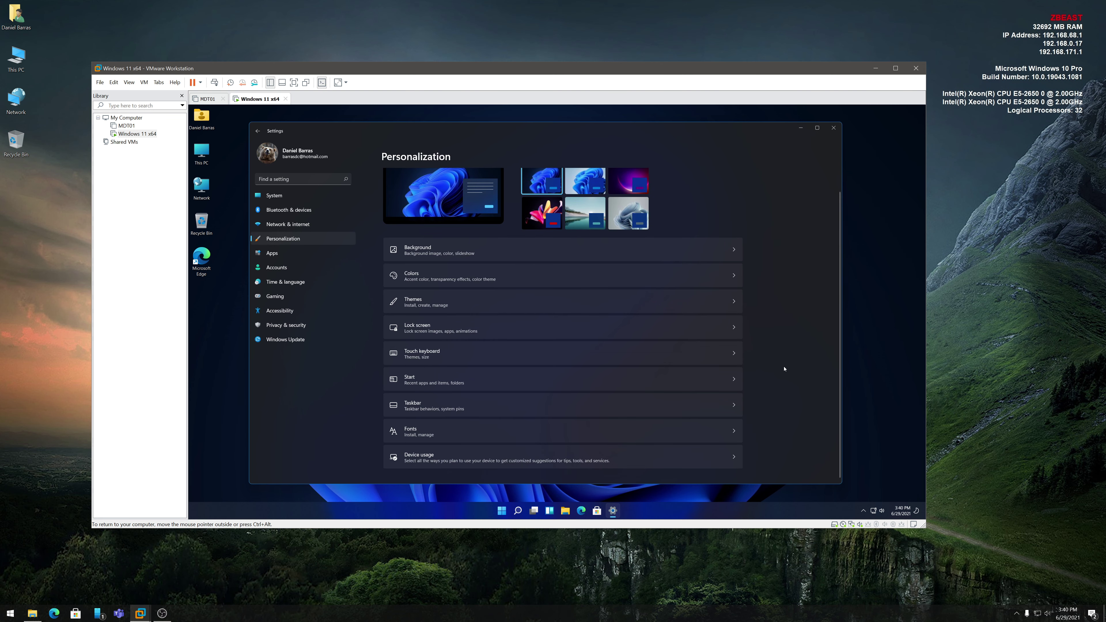
pyautogui.click(554, 457)
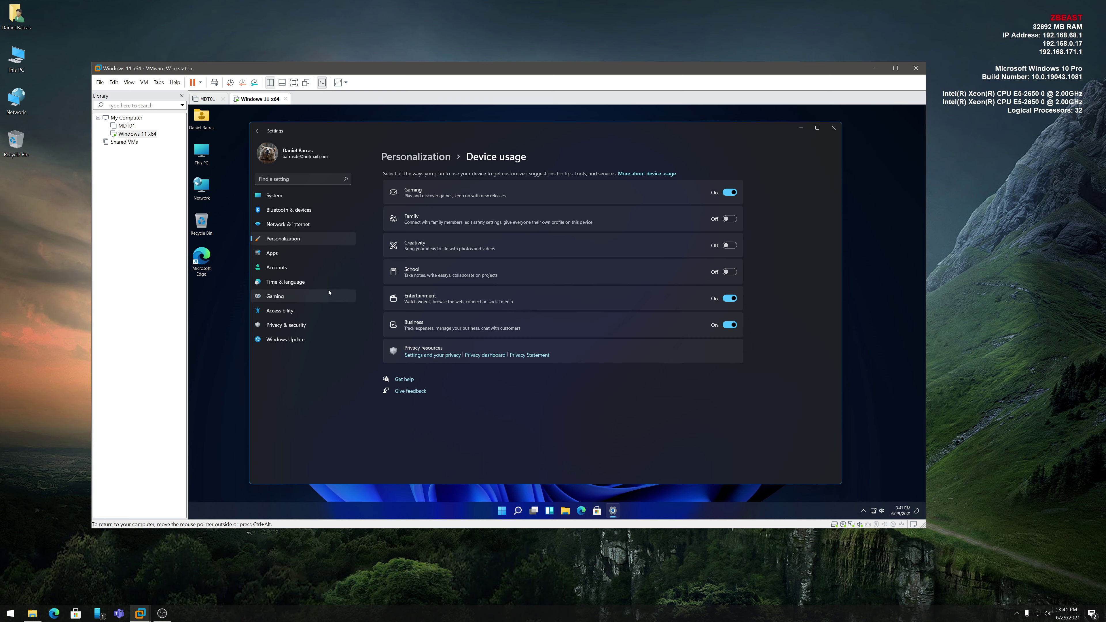
# - Browse the pinned and recommended apps in the Start menu and close it
pyautogui.click(500, 510)
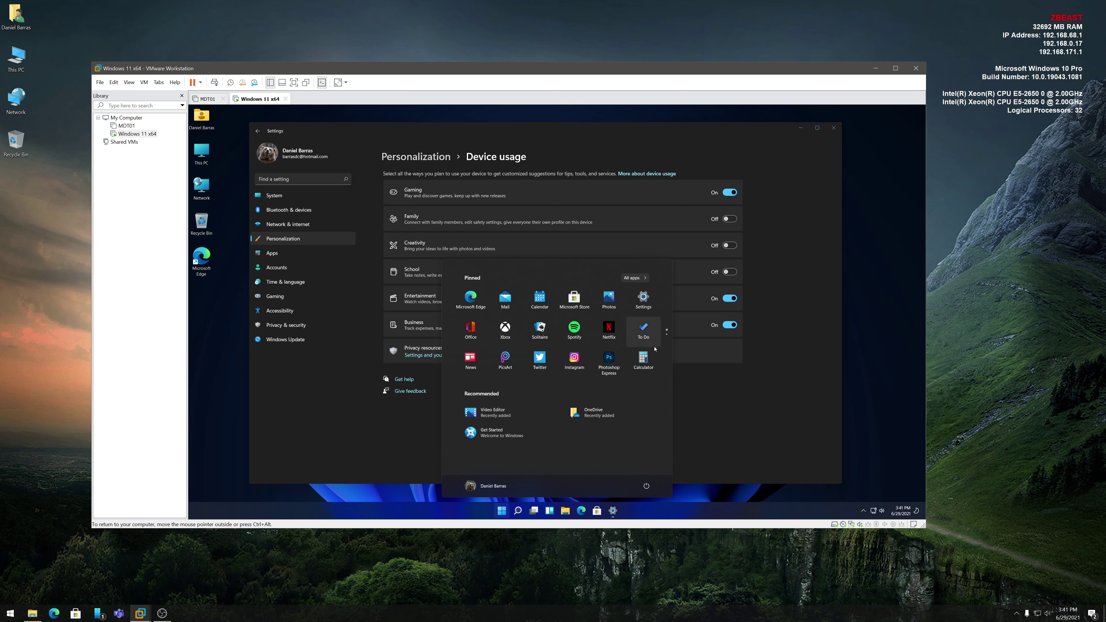
pyautogui.scroll(-1, 630, 351)
pyautogui.scroll(1, 630, 351)
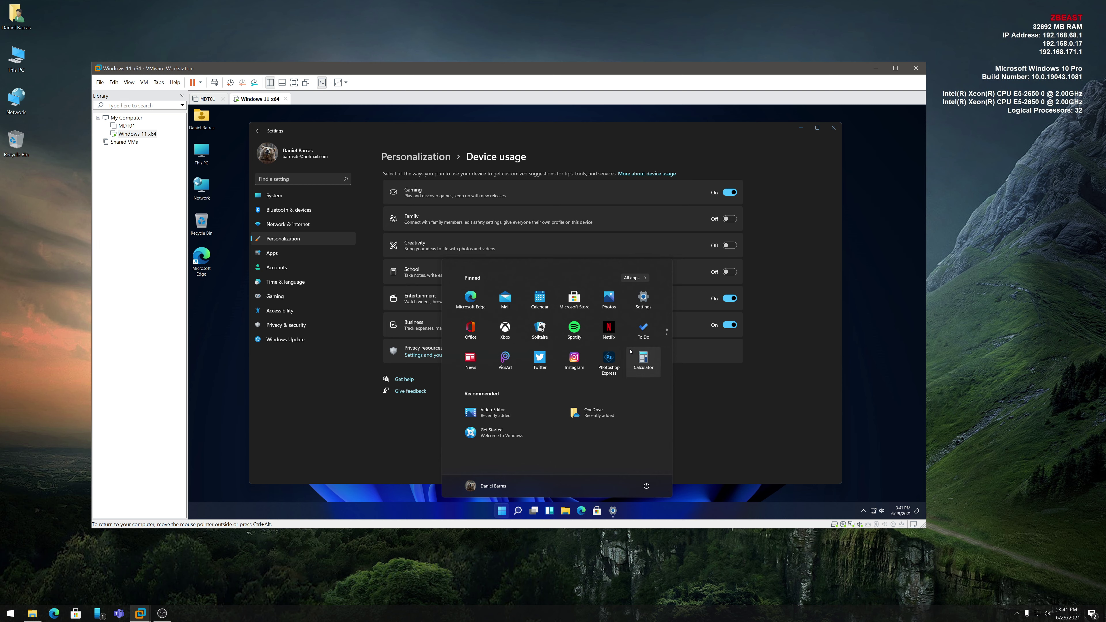
pyautogui.click(373, 498)
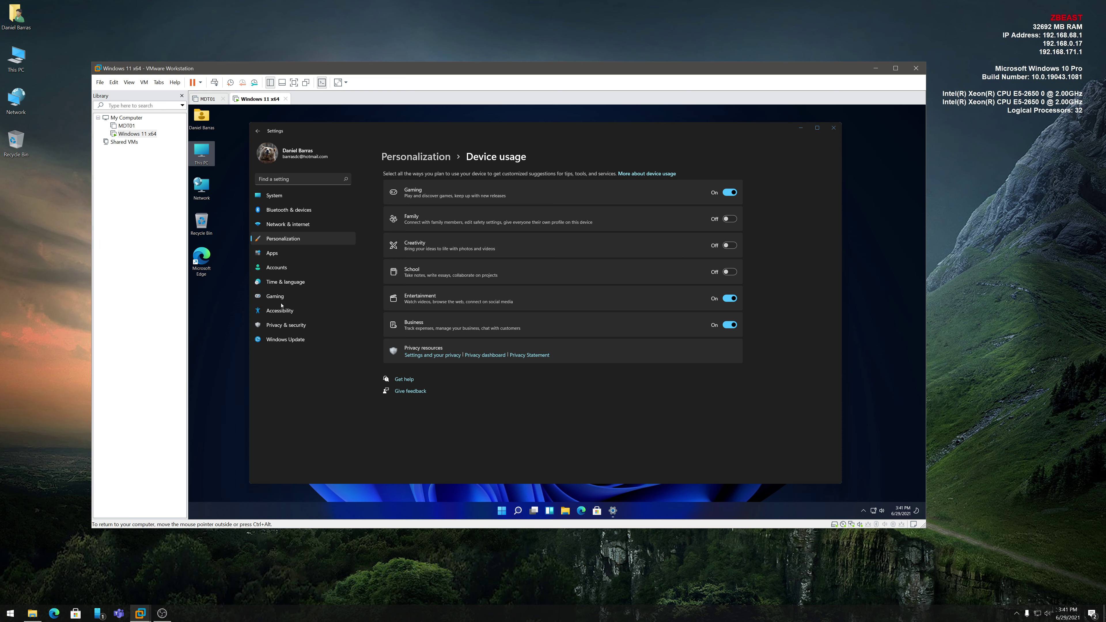
# - Review the System and Bluetooth & devices settings, then examine the Display page under System
pyautogui.click(285, 197)
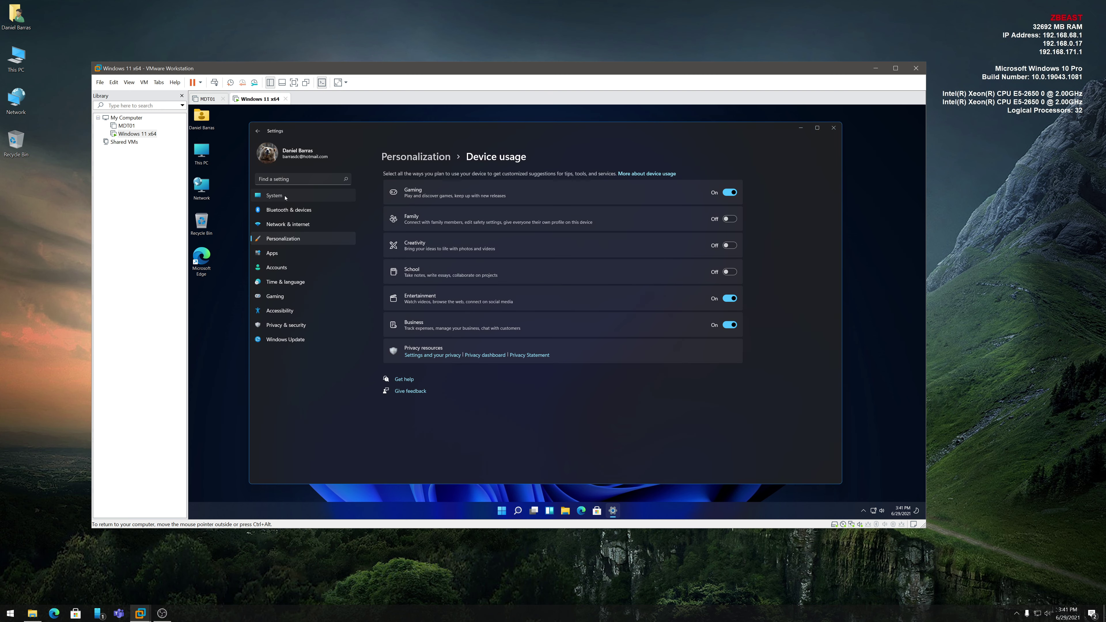
pyautogui.scroll(-3, 511, 306)
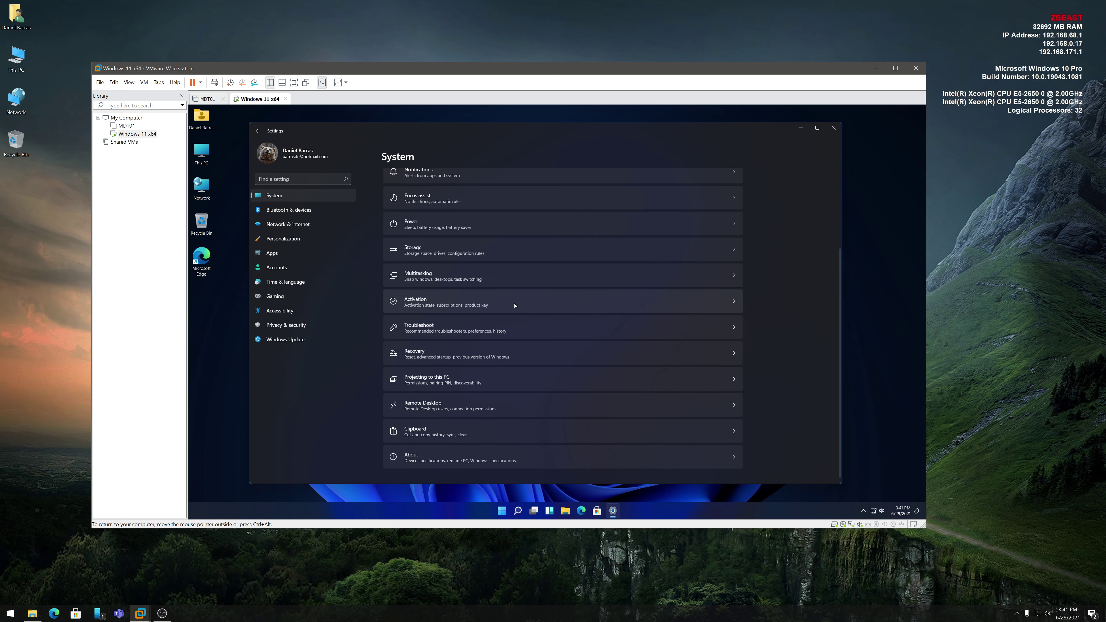
pyautogui.scroll(3, 516, 305)
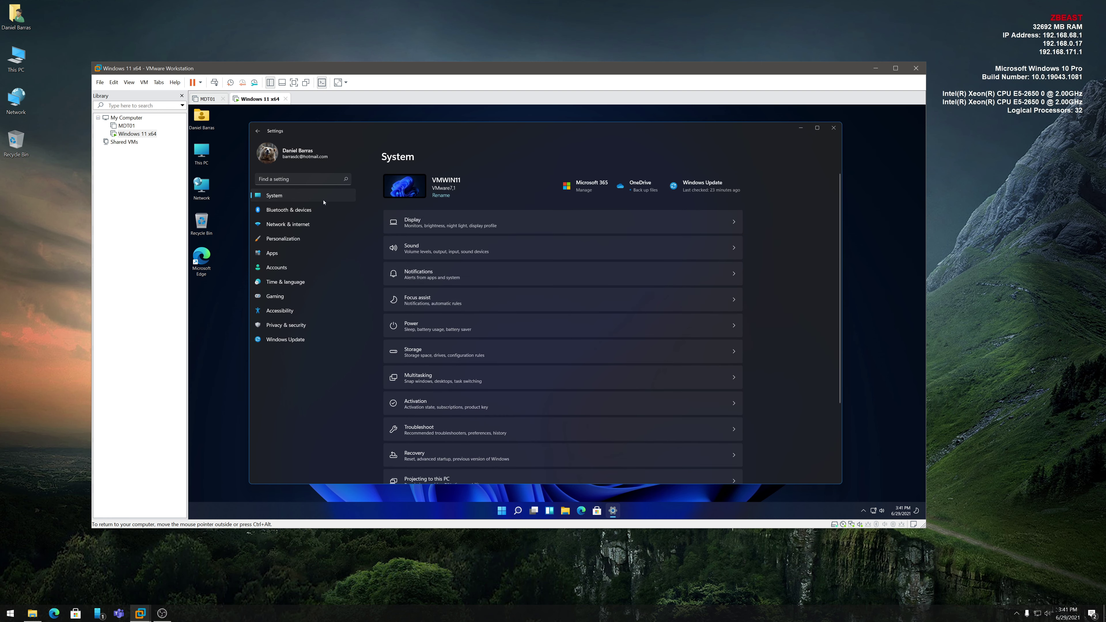
pyautogui.click(288, 211)
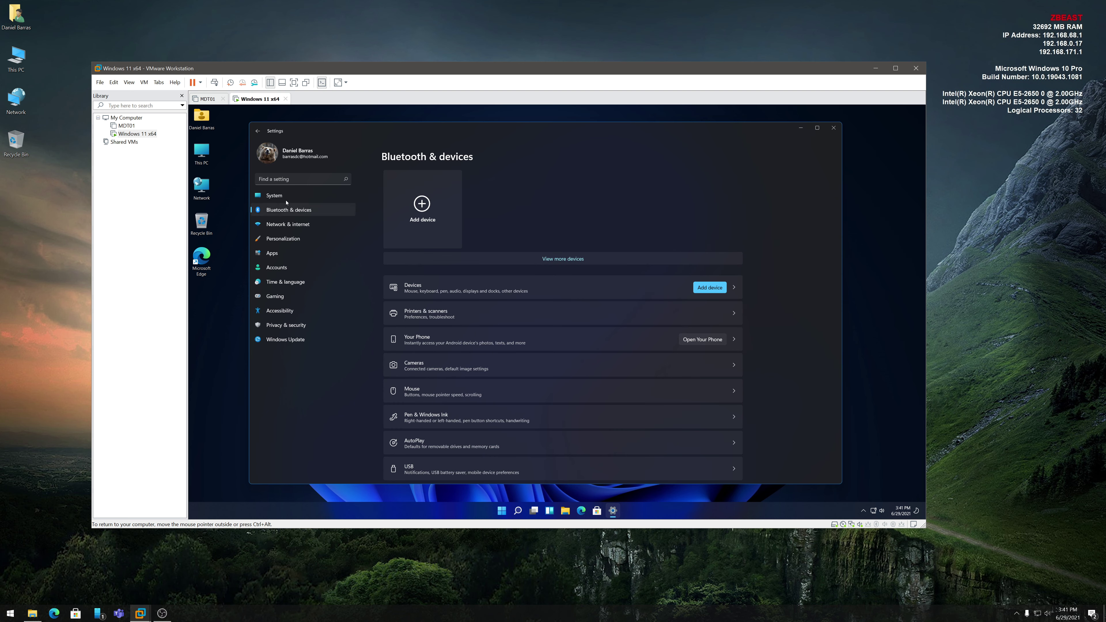
pyautogui.click(283, 199)
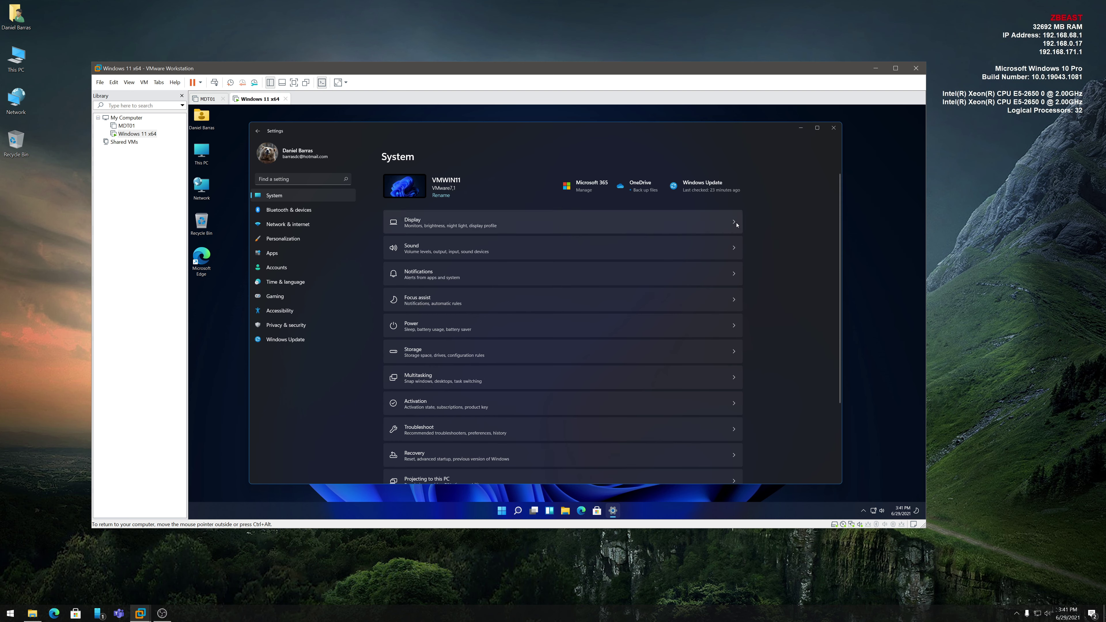
pyautogui.click(719, 220)
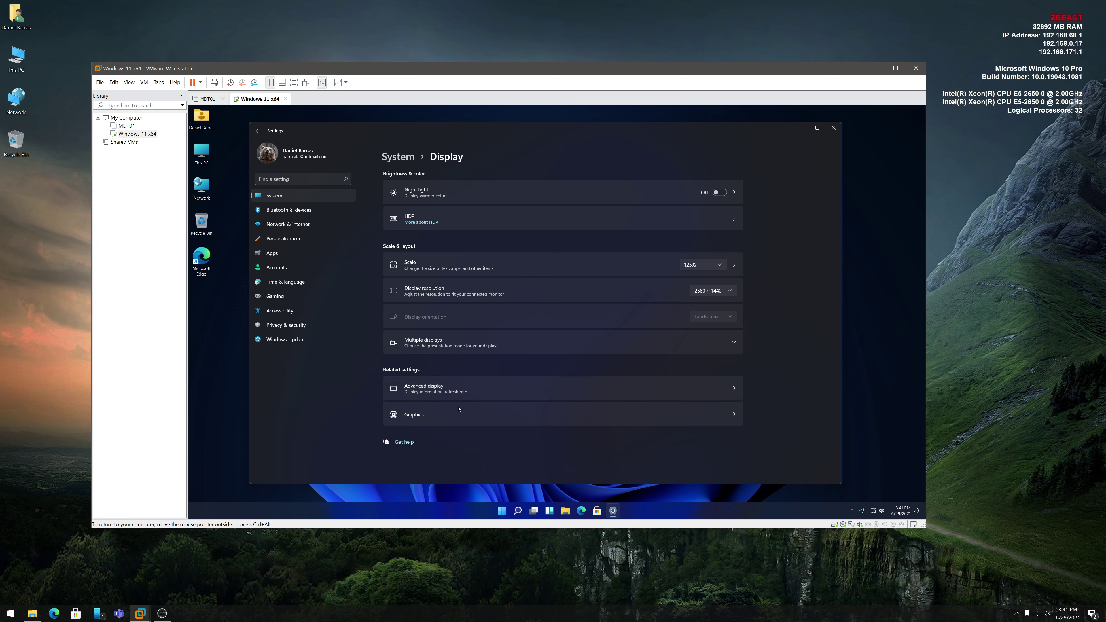
# - View the Graphics page of the Display settings and close Settings
pyautogui.click(453, 417)
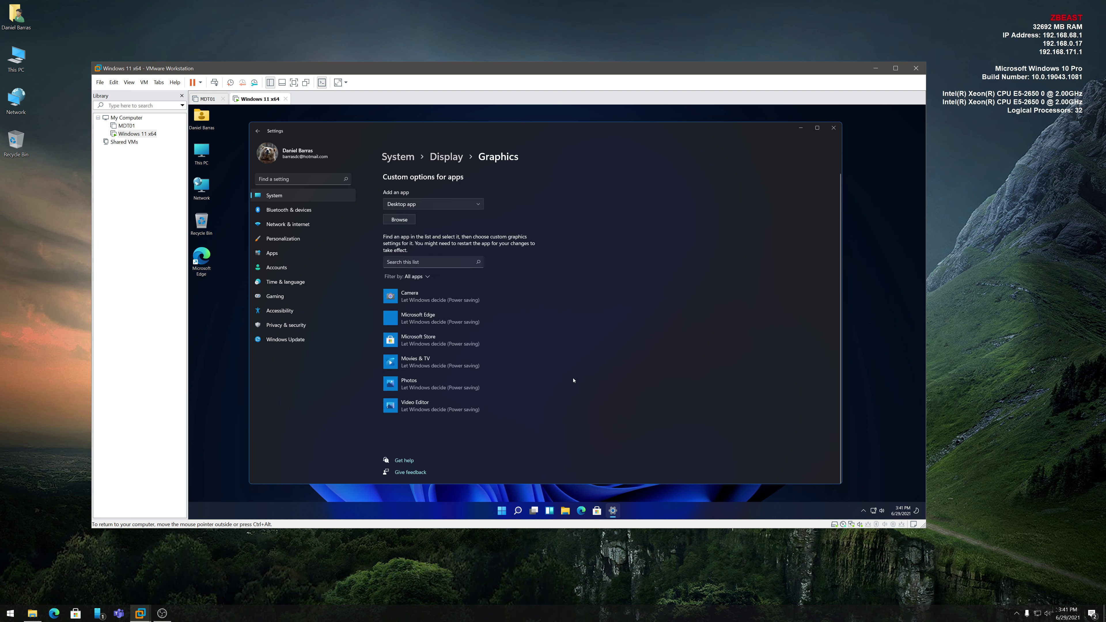
pyautogui.click(833, 128)
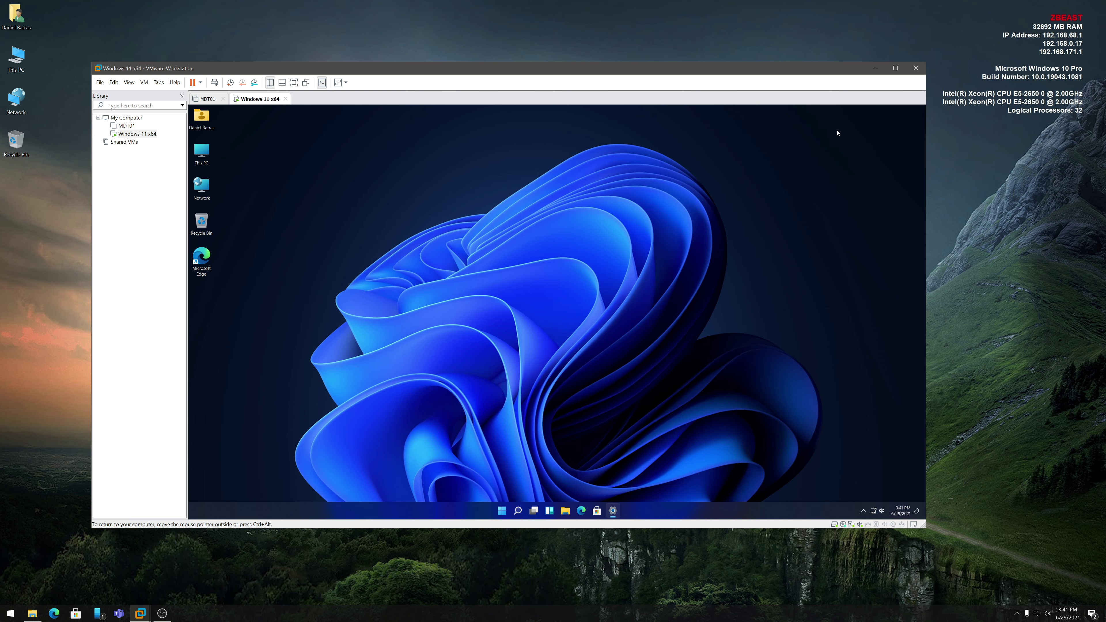
# - Open Microsoft Edge, look over its new tab page and close the browser
pyautogui.click(591, 515)
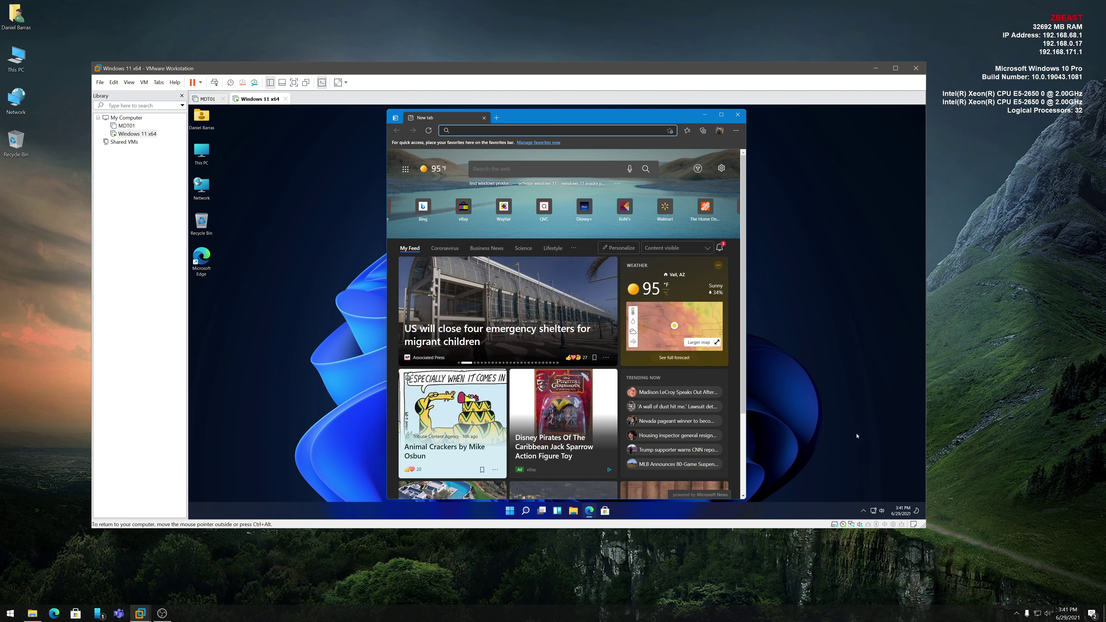
pyautogui.click(863, 510)
pyautogui.click(863, 510)
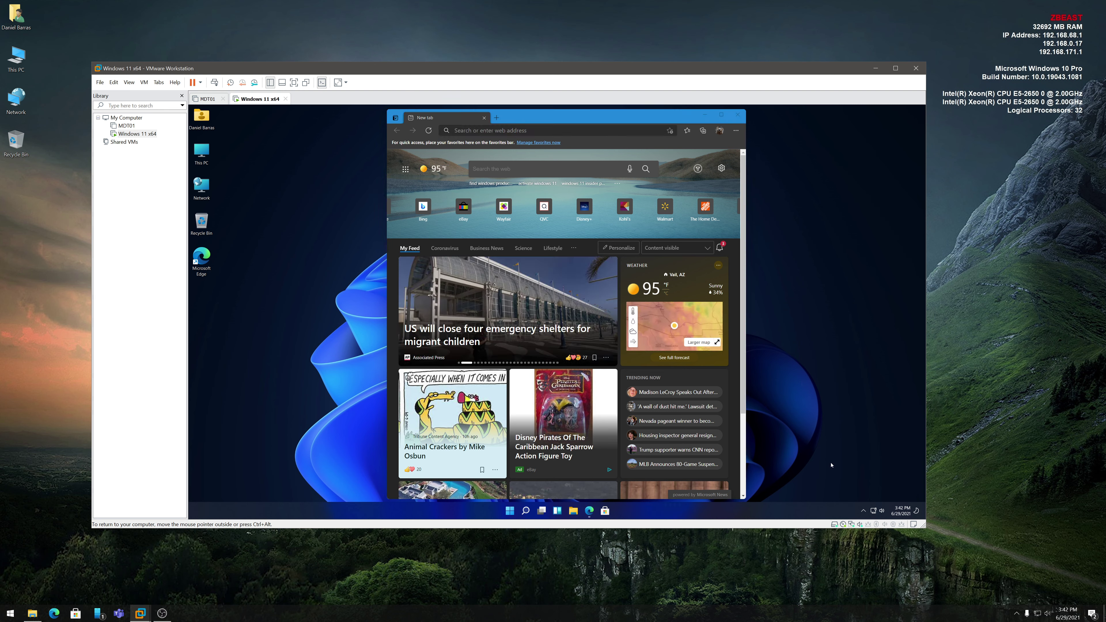
pyautogui.moveTo(570, 118); pyautogui.dragTo(478, 120)
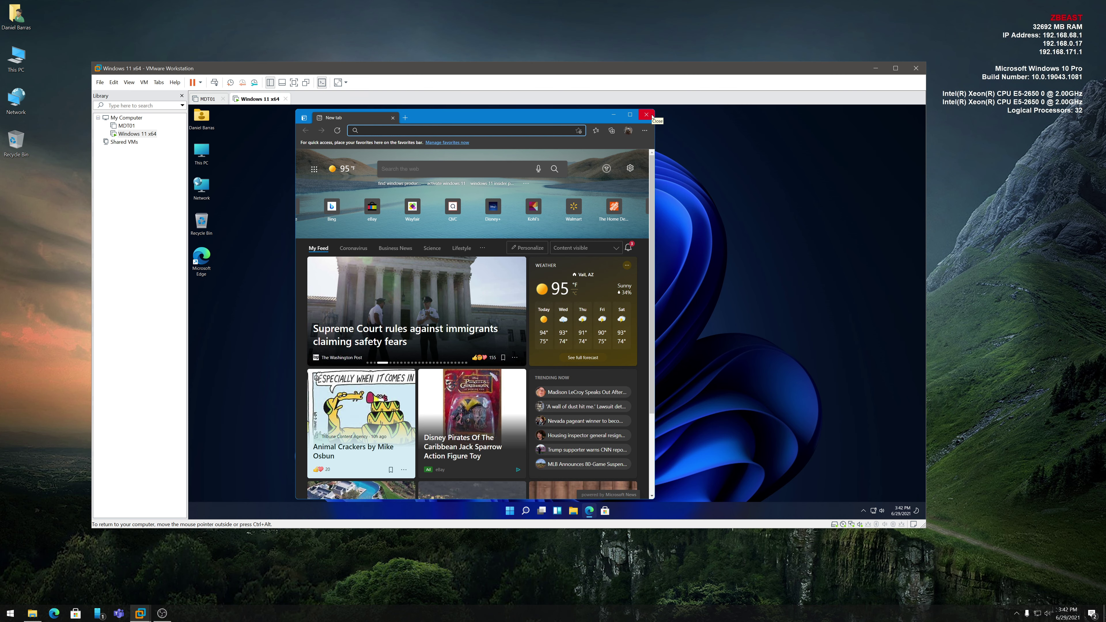
pyautogui.click(651, 116)
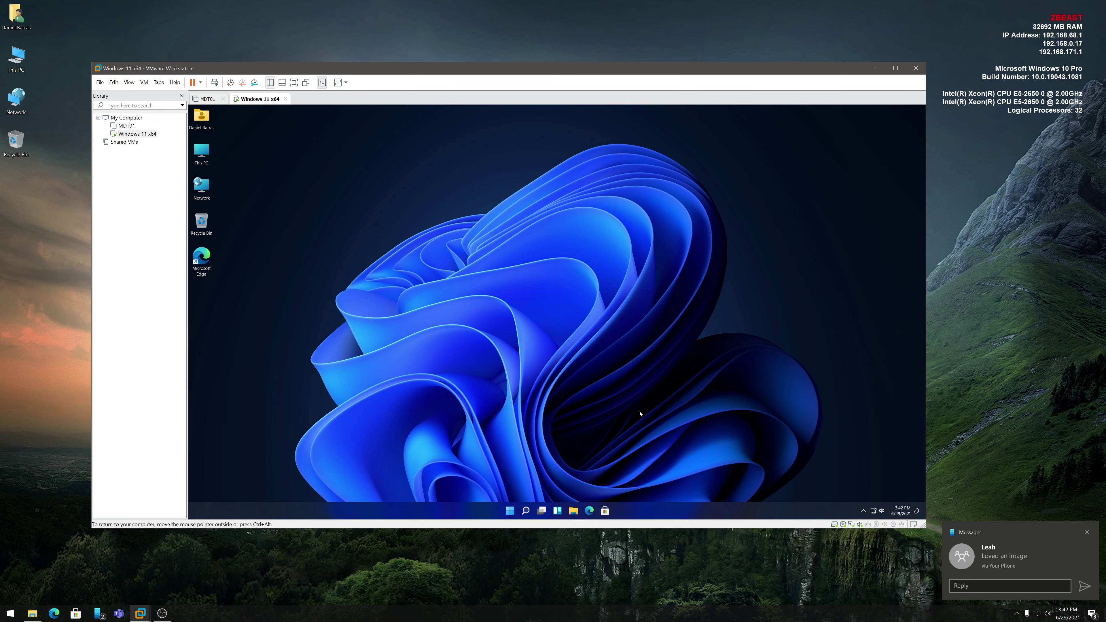
# - Browse the Microsoft Store home page down to Collections and close the store
pyautogui.click(605, 511)
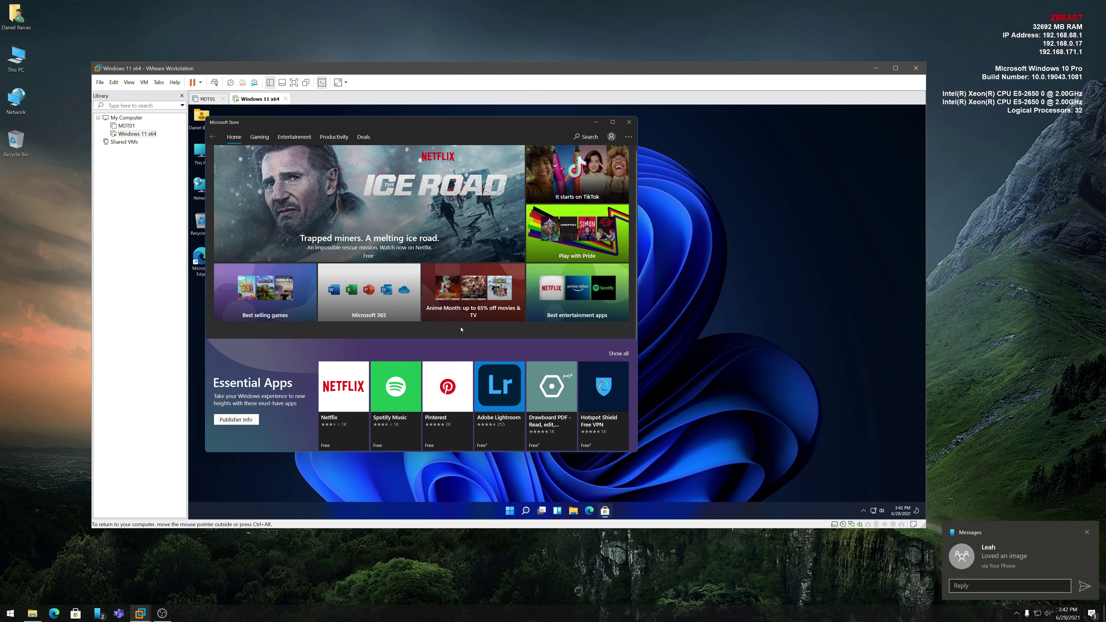
pyautogui.scroll(-10, 383, 355)
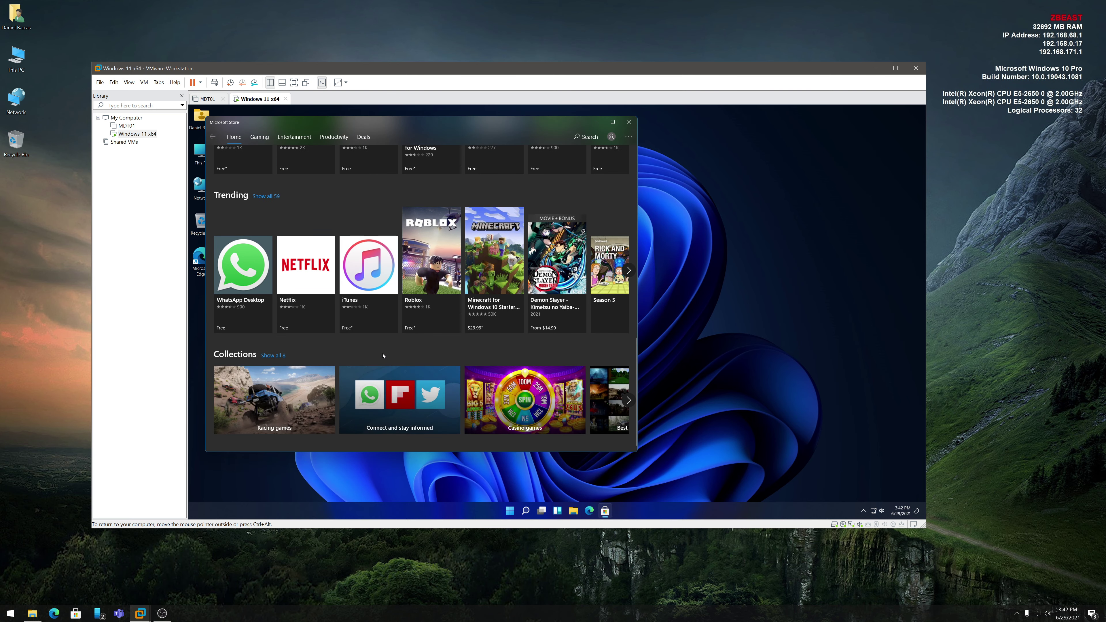
pyautogui.scroll(10, 382, 305)
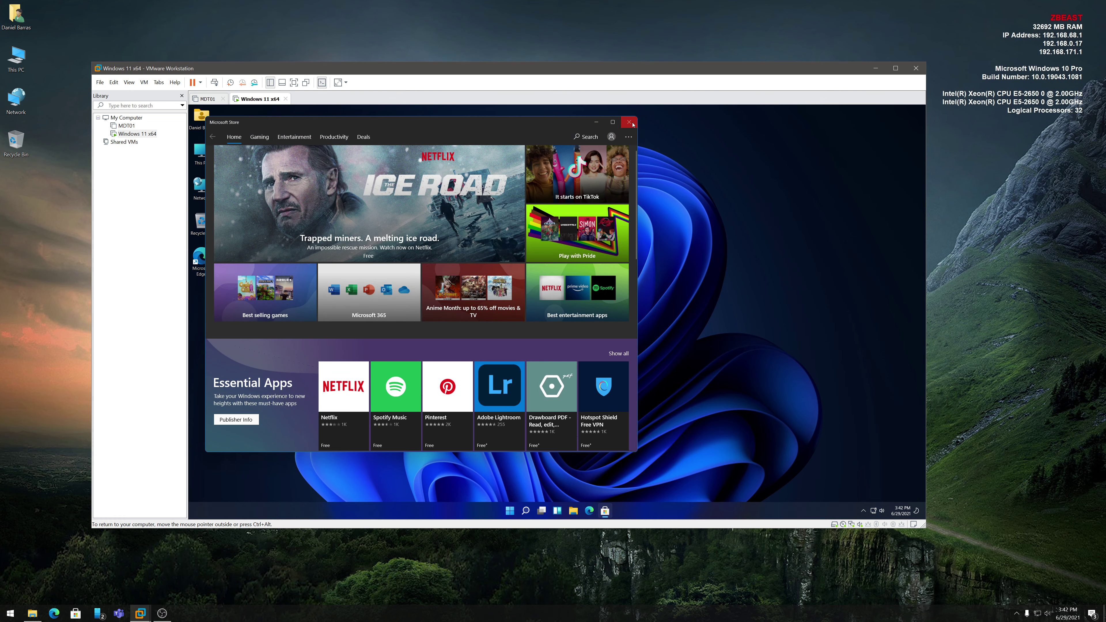
pyautogui.click(629, 122)
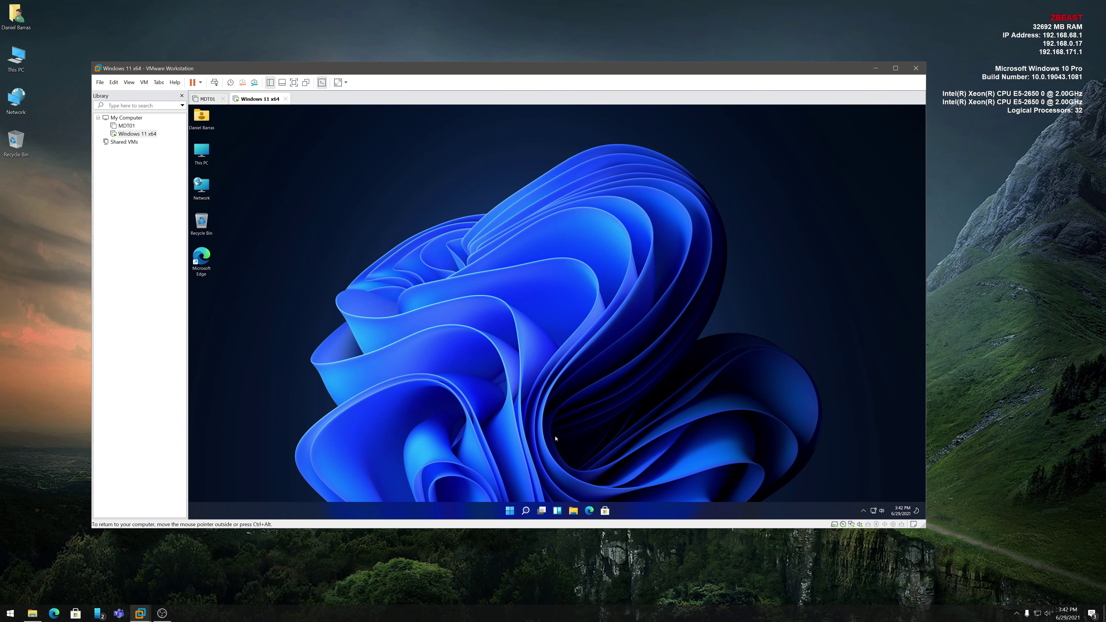
# - Switch to Desktop 1, create a third virtual desktop and switch to it
pyautogui.moveTo(544, 511)
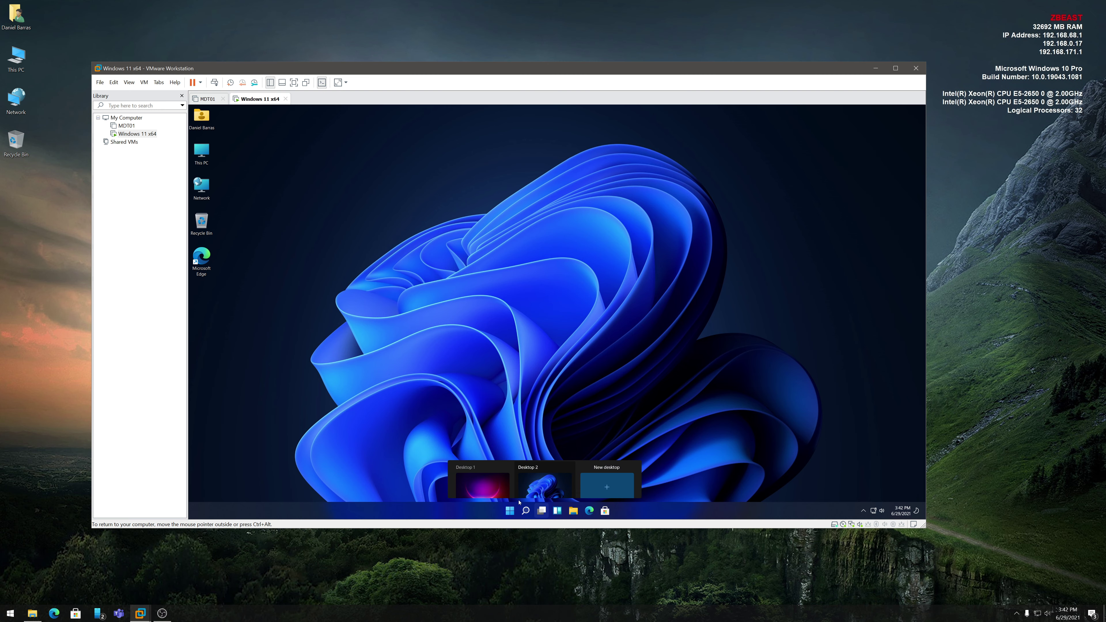
pyautogui.click(480, 486)
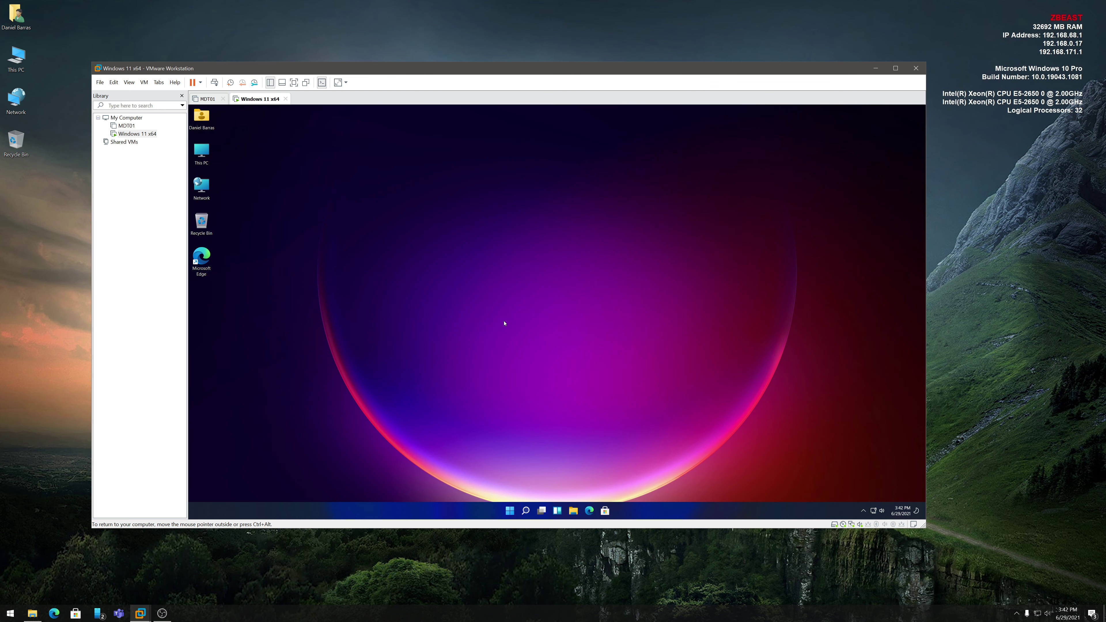
pyautogui.moveTo(541, 511)
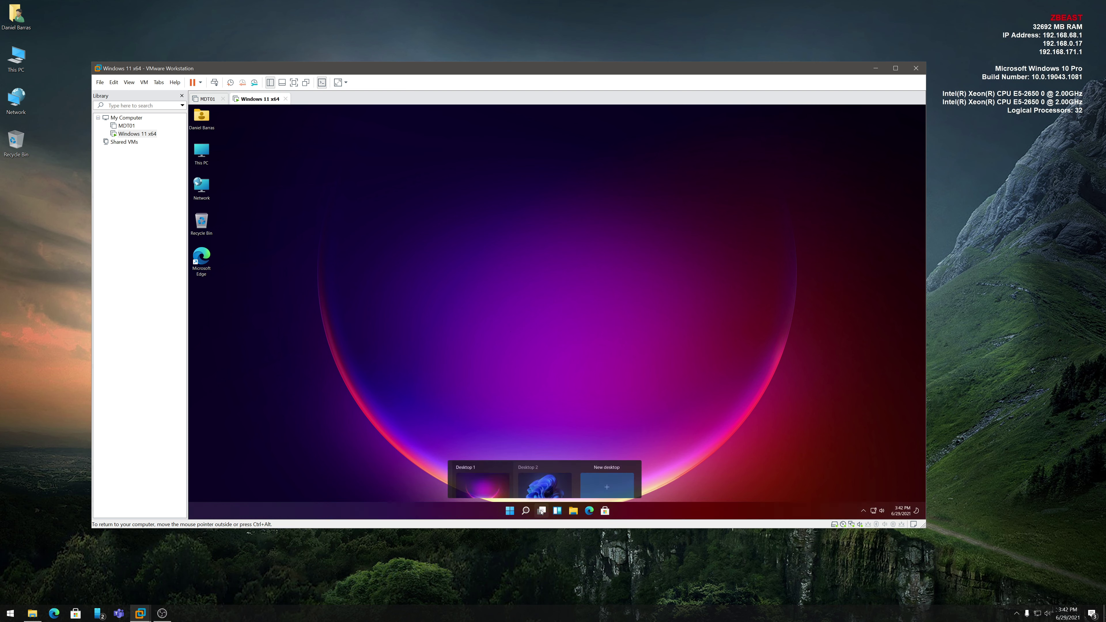
pyautogui.click(597, 490)
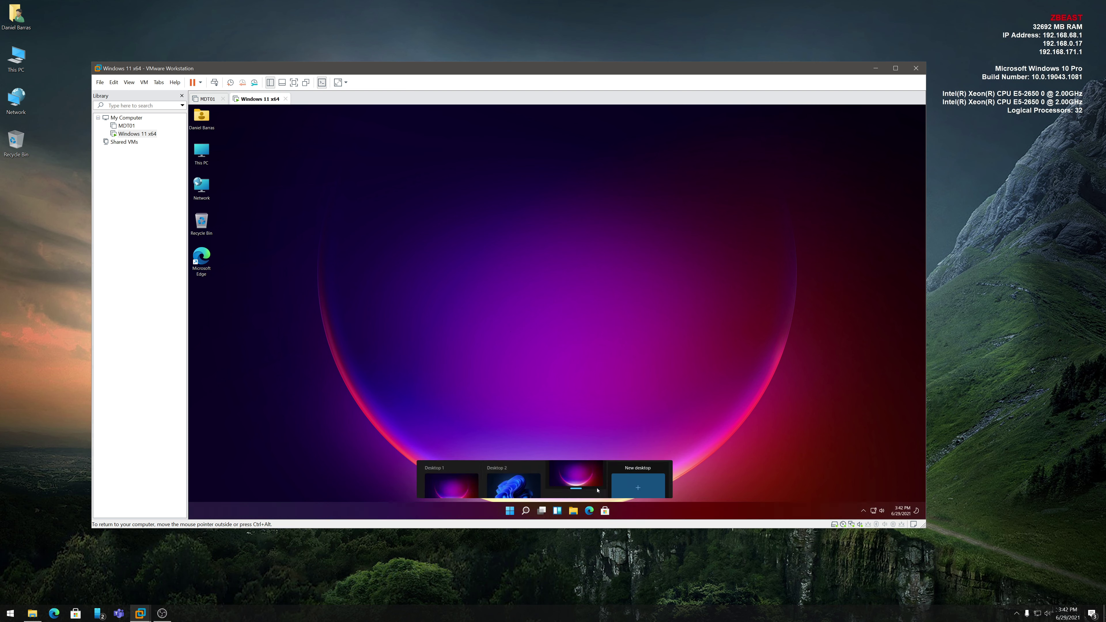
pyautogui.click(578, 490)
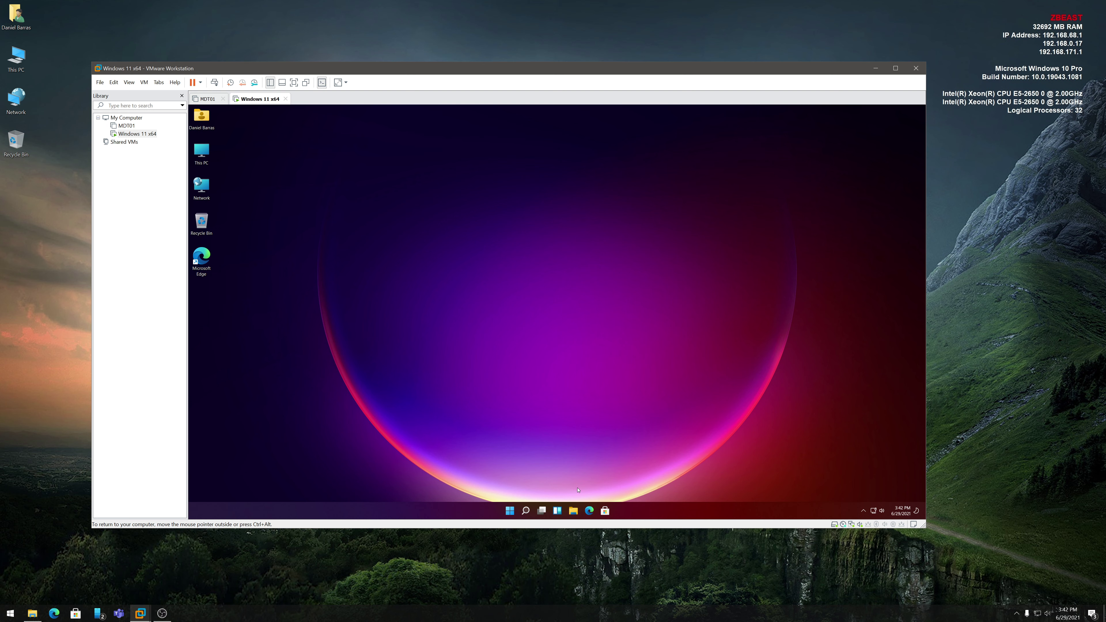
# - Set the background of Desktop 3 to the colorful flower picture from the recent images and close Settings
pyautogui.rightClick(543, 277)
pyautogui.click(570, 362)
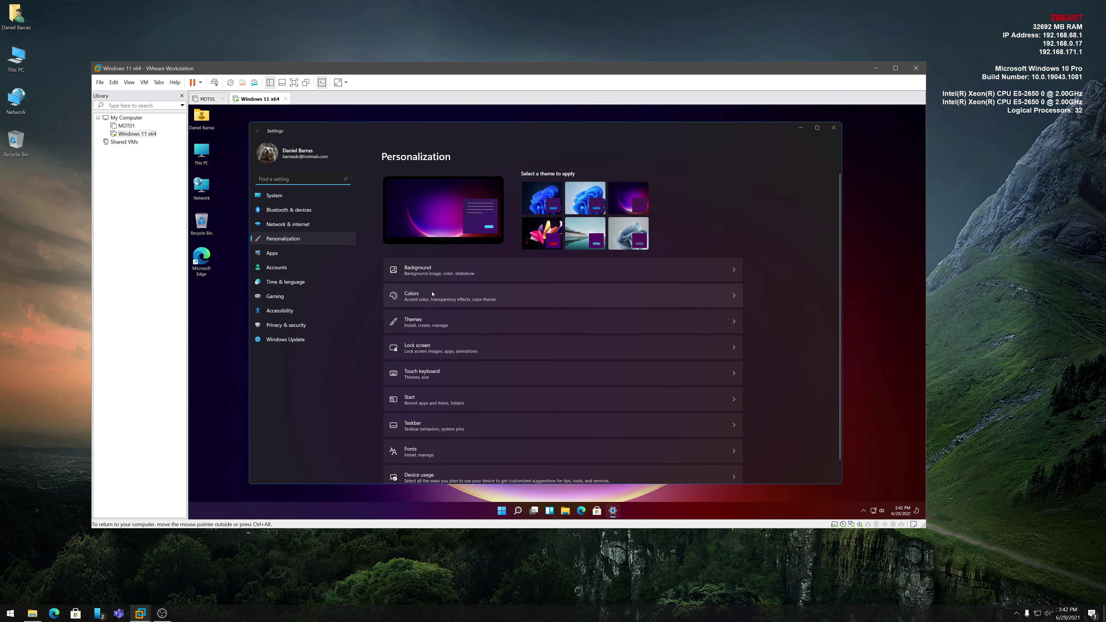
pyautogui.click(432, 272)
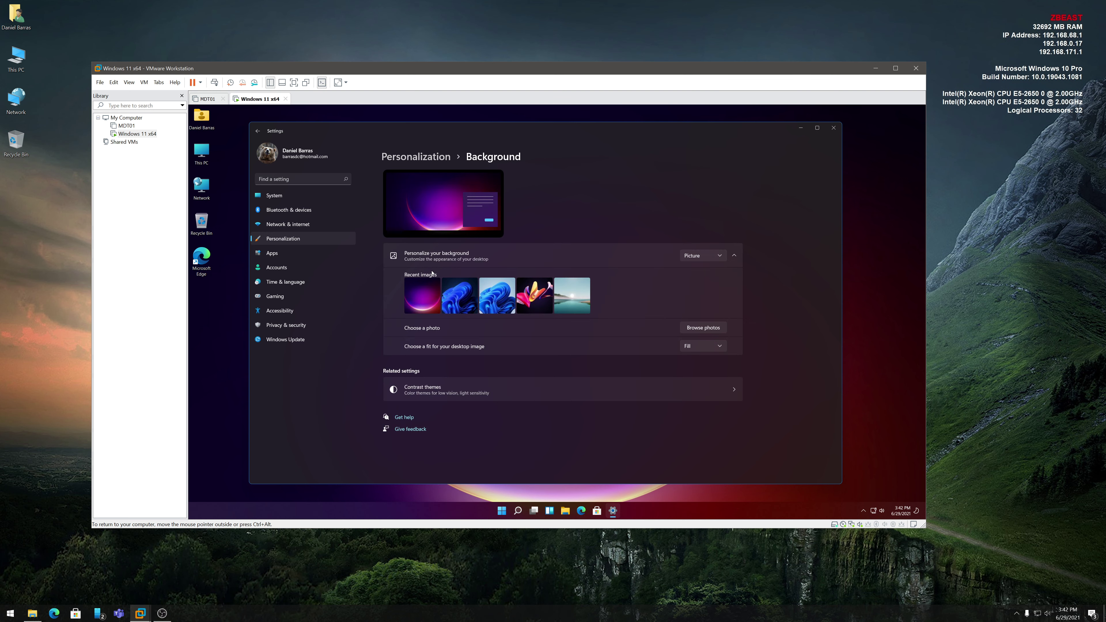
pyautogui.click(535, 298)
pyautogui.click(832, 128)
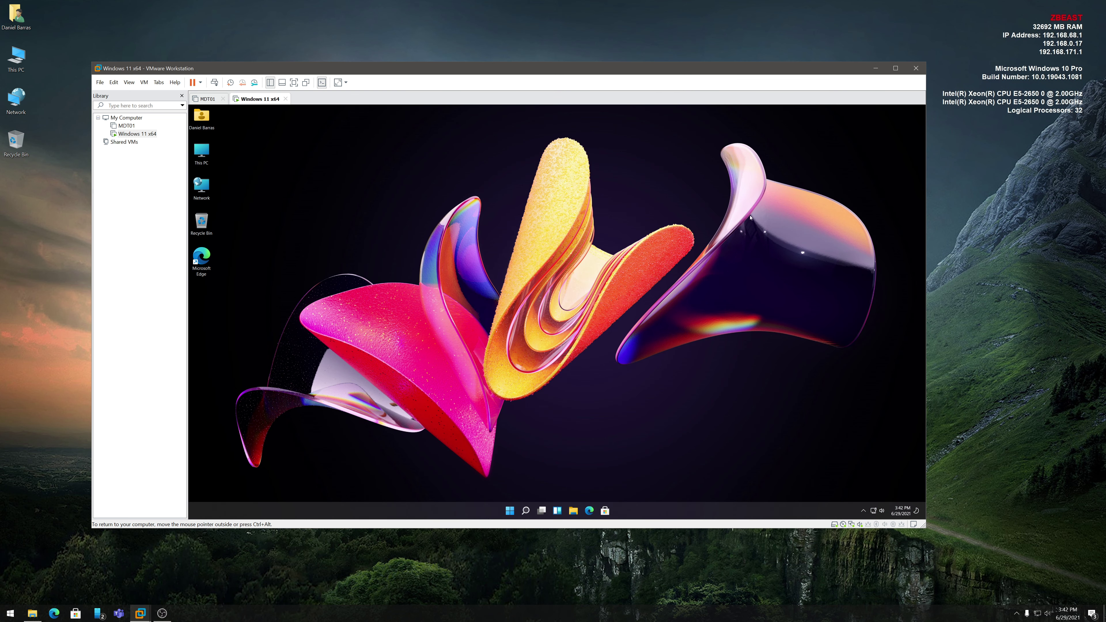
# - Switch through Desktop 2 to Desktop 1 and open the This PC and personal user folders there
pyautogui.moveTo(545, 510)
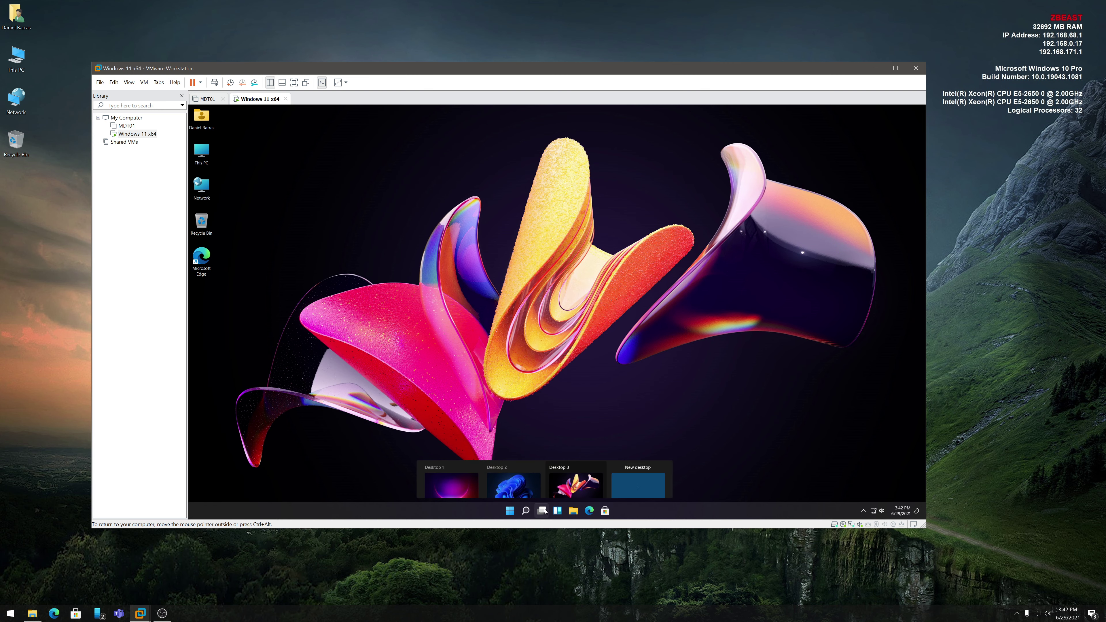
pyautogui.click(540, 479)
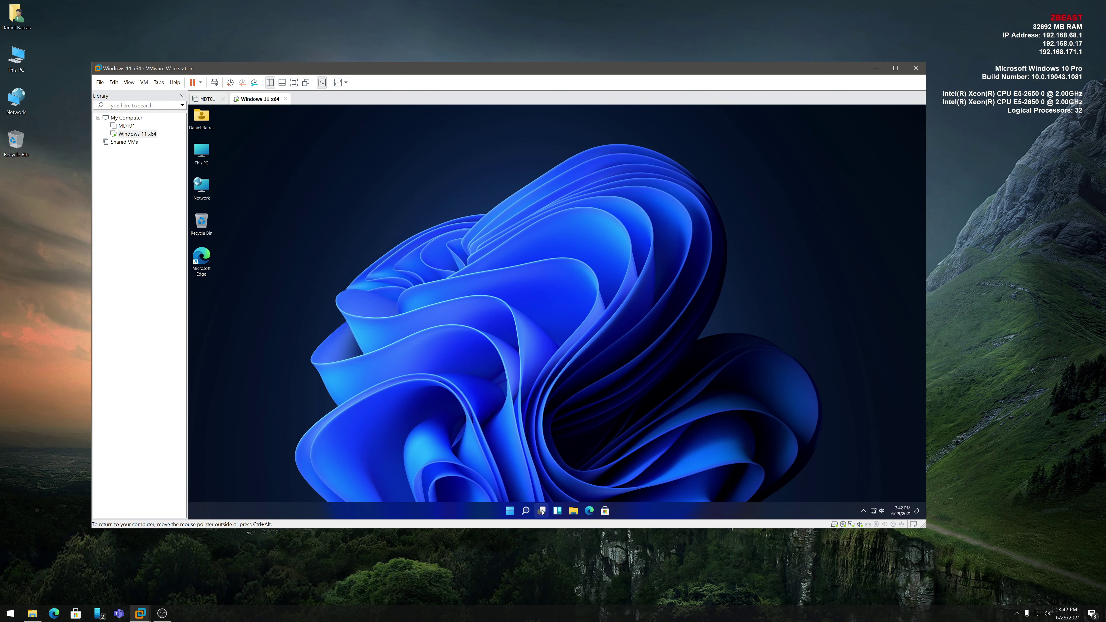
pyautogui.click(475, 487)
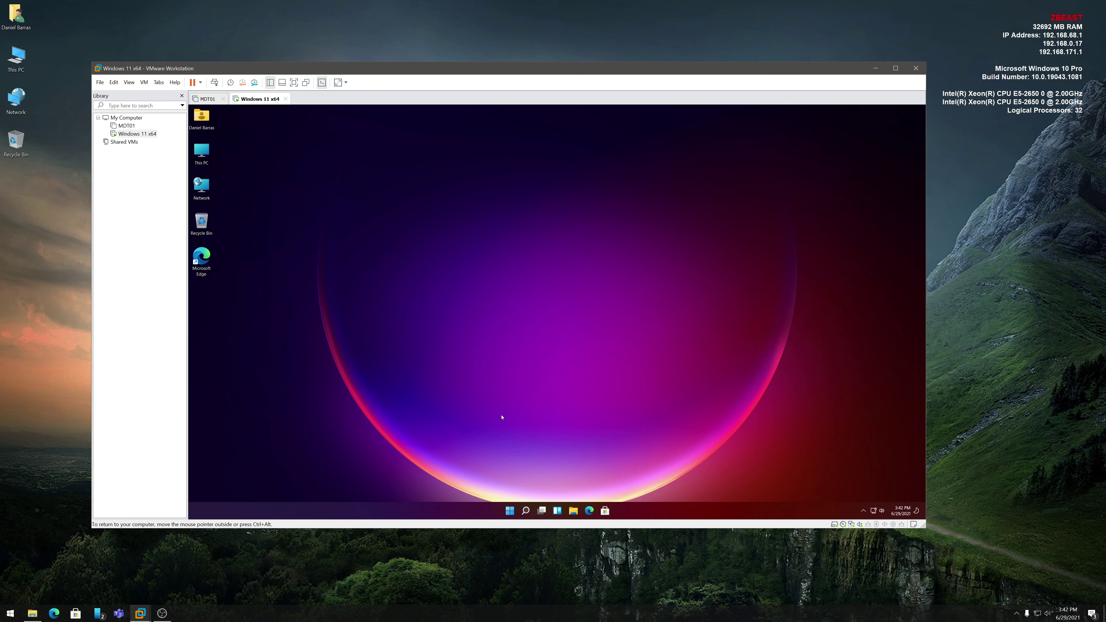
pyautogui.doubleClick(203, 152)
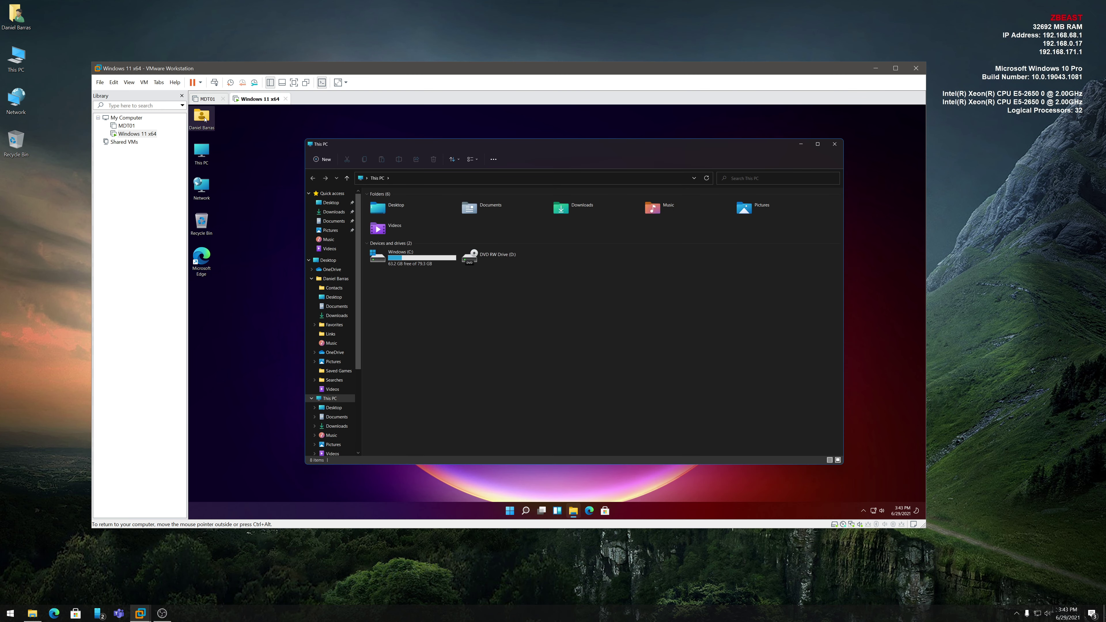
pyautogui.doubleClick(201, 116)
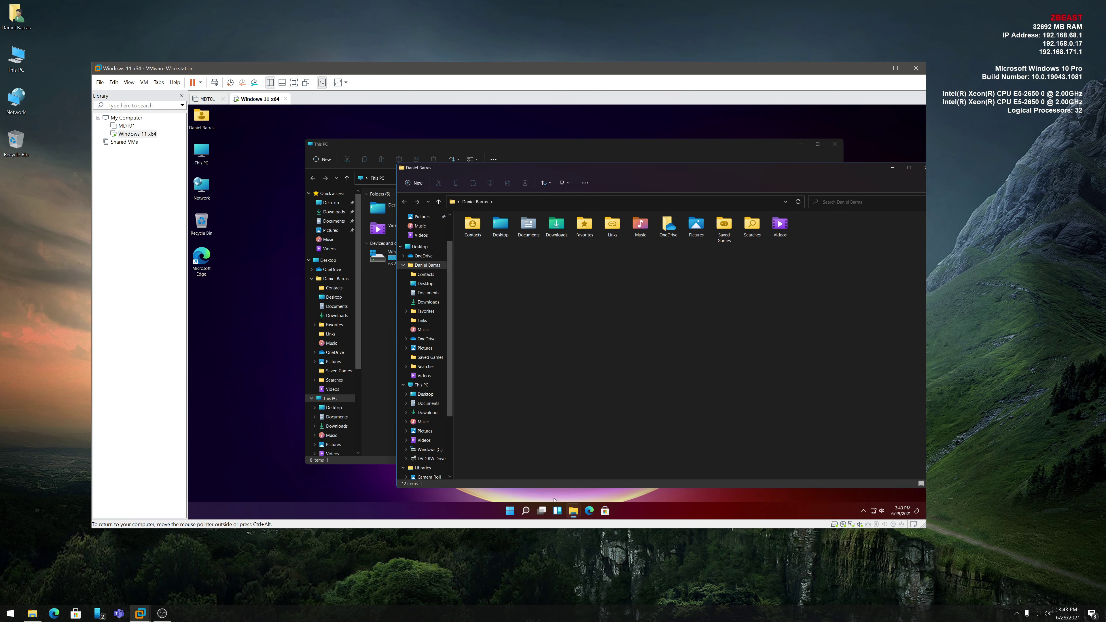
# - Switch to Desktop 2 in Task View and open Microsoft Edge there
pyautogui.click(544, 513)
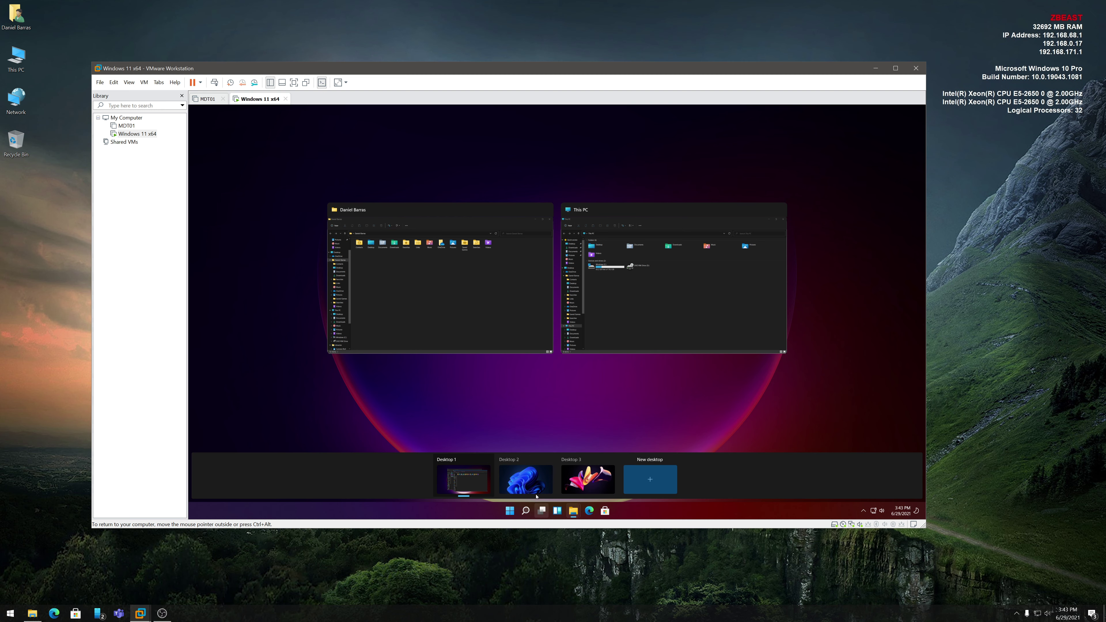
pyautogui.click(535, 491)
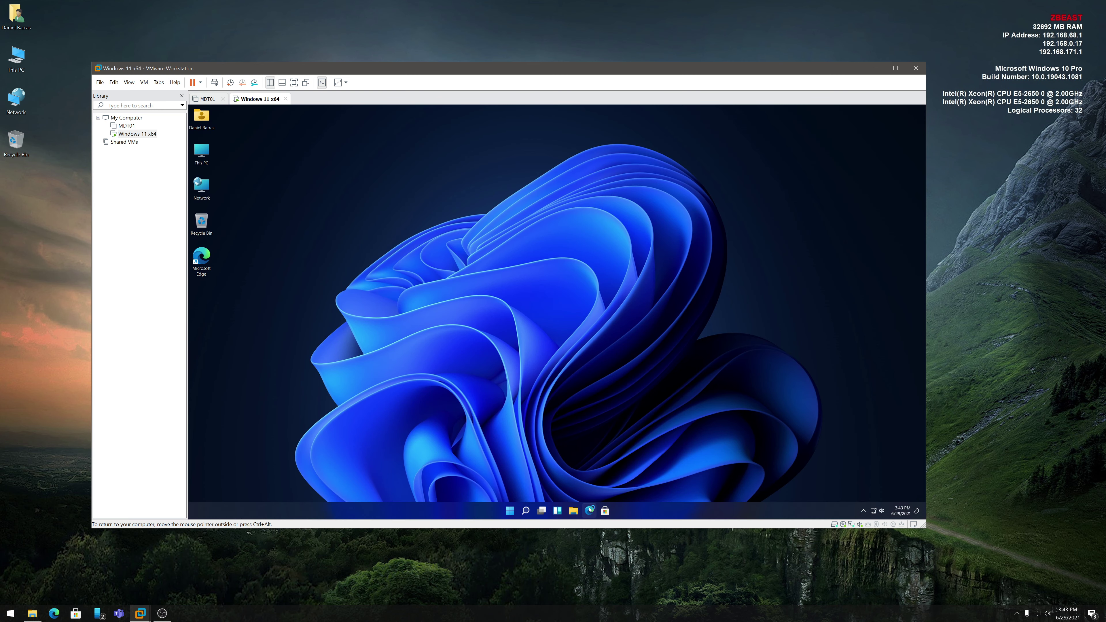
pyautogui.click(589, 510)
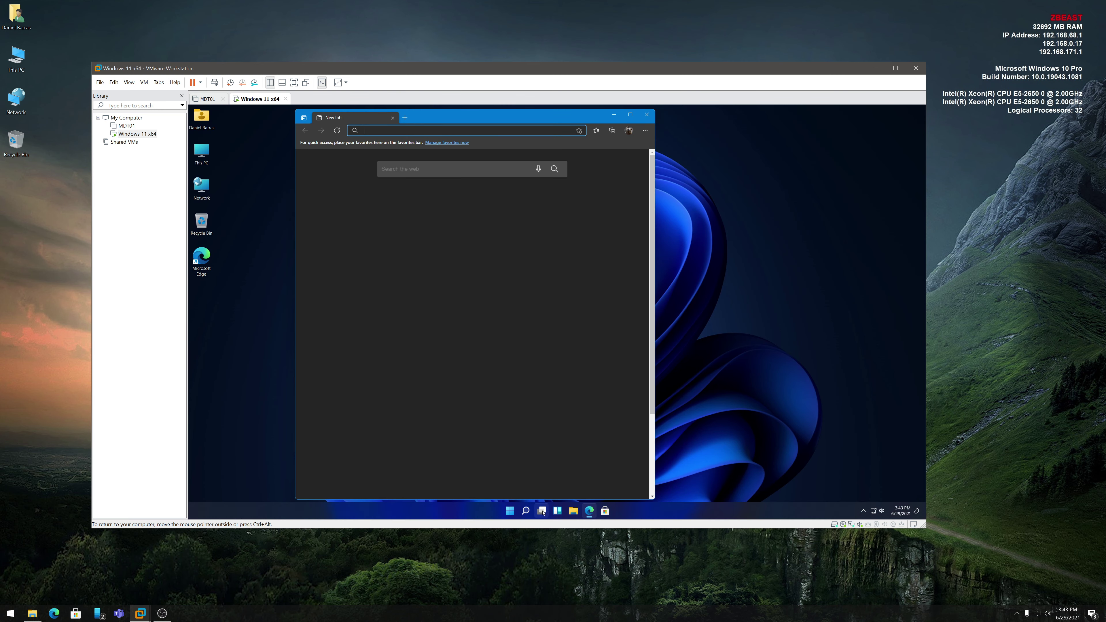
# - Switch to Desktop 3, open This PC from its desktop and enter the Documents folder
pyautogui.click(542, 510)
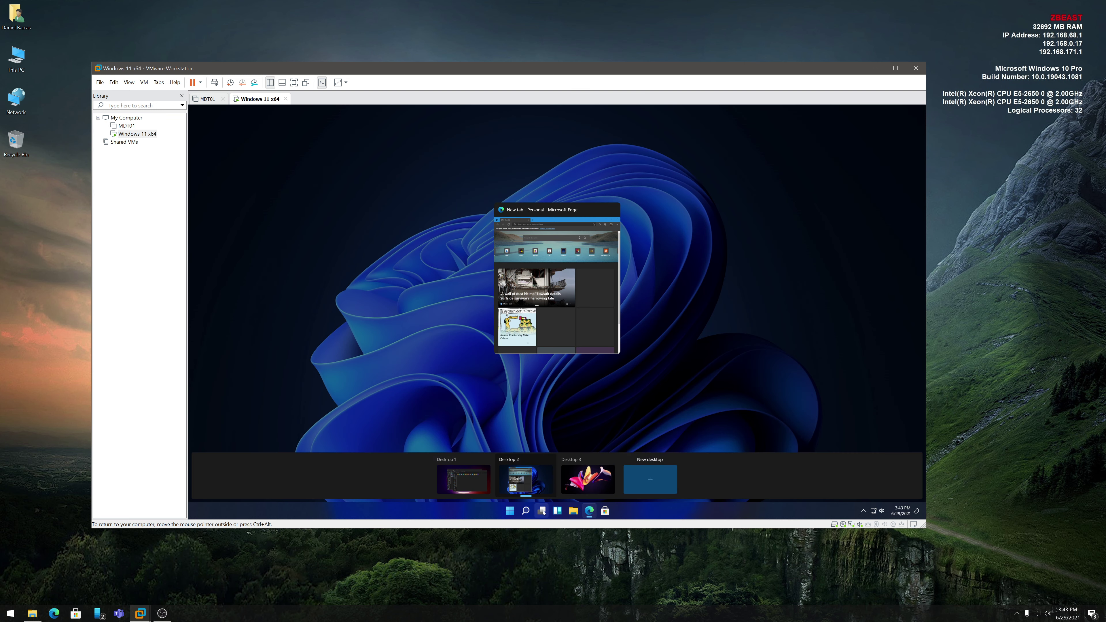
pyautogui.click(587, 479)
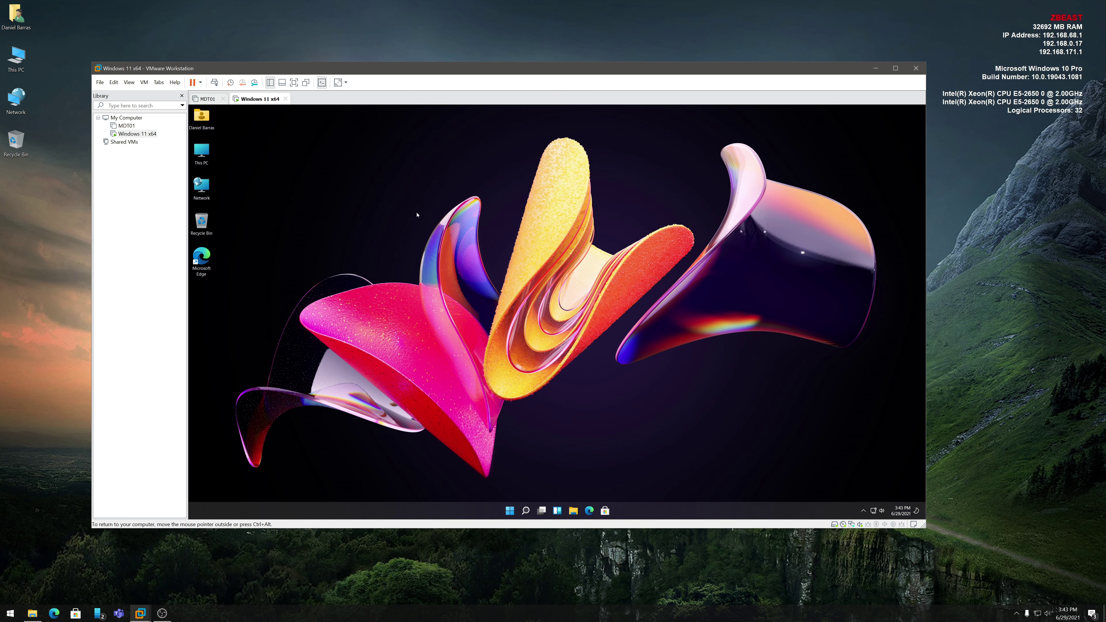
pyautogui.doubleClick(202, 154)
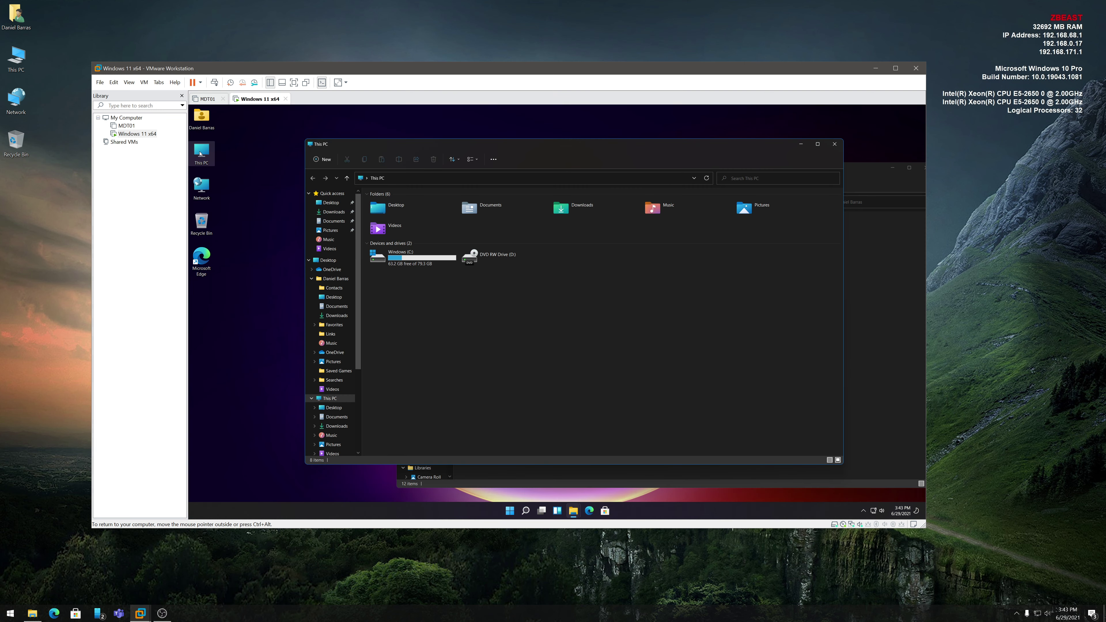
pyautogui.doubleClick(470, 208)
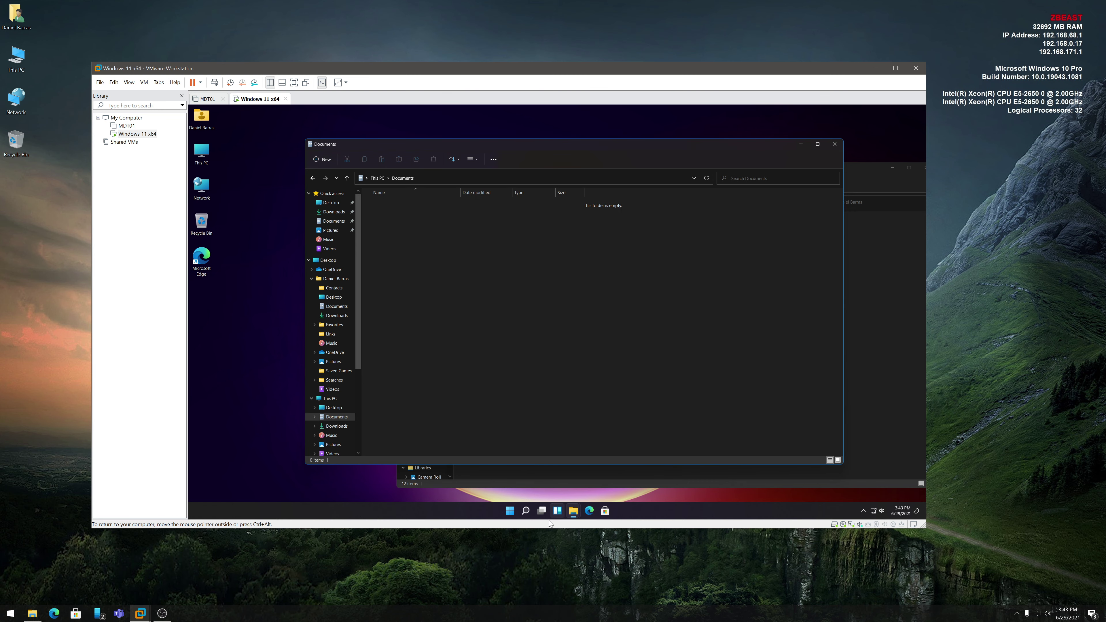
# - Switch to Desktop 2 with Task View and return to Desktop 1
pyautogui.click(540, 511)
pyautogui.click(535, 486)
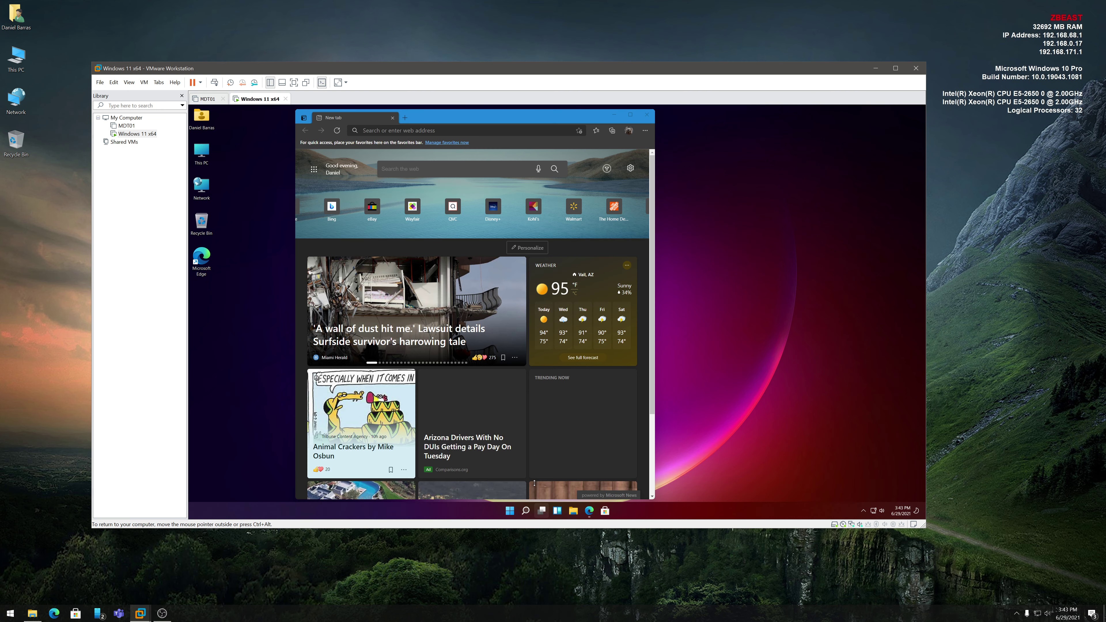
pyautogui.click(541, 511)
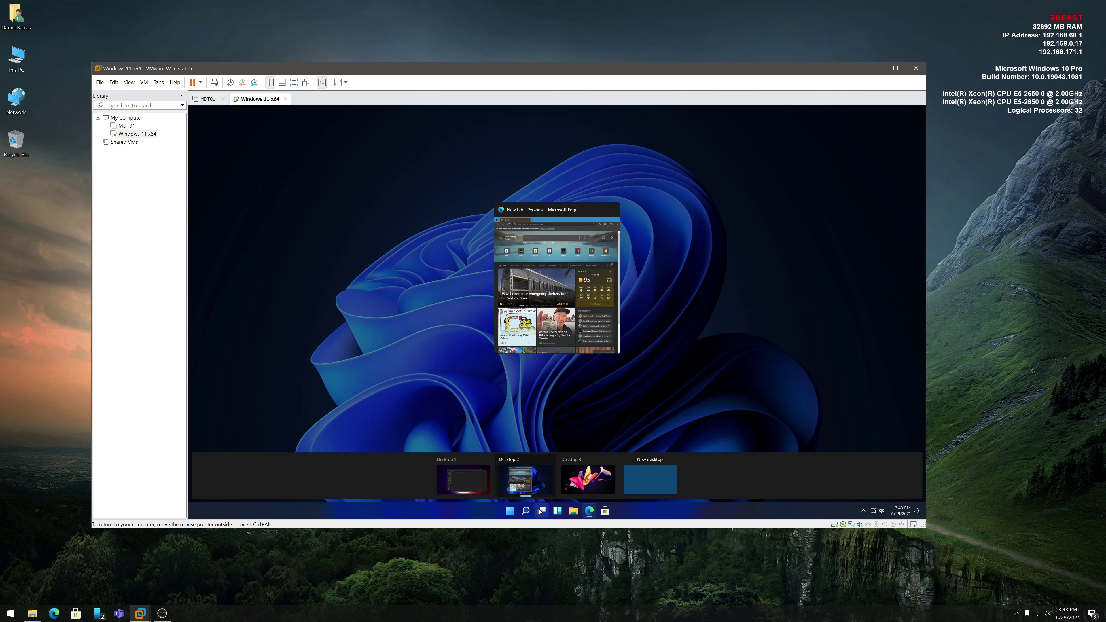
pyautogui.click(458, 481)
# - Close the Documents and personal folder windows on Desktop 1 and bring up the virtual desktops overview
pyautogui.click(834, 144)
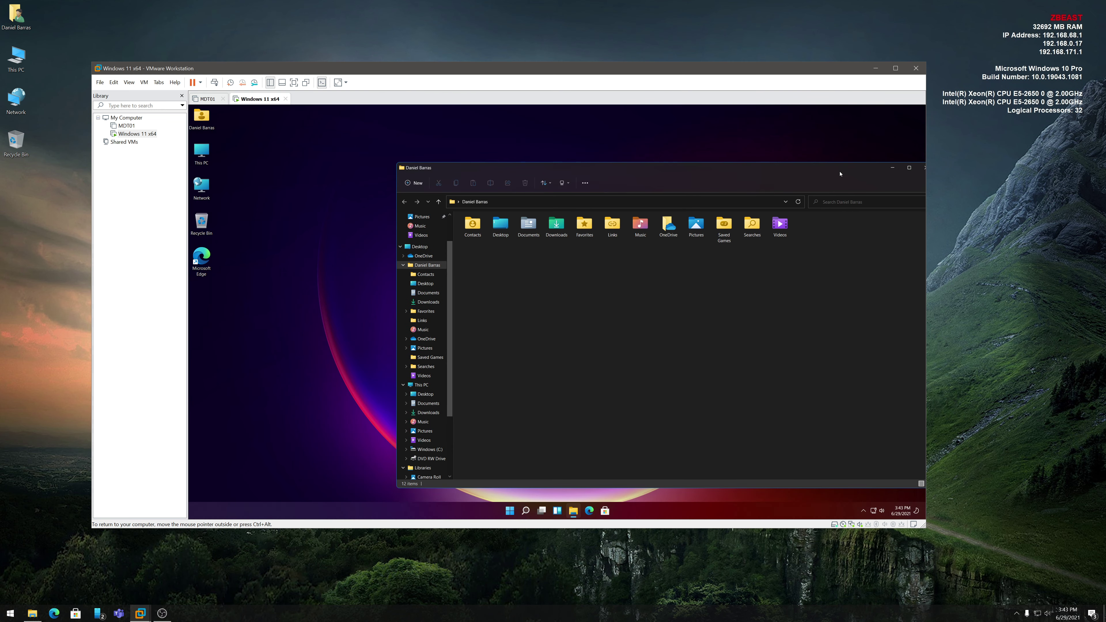
pyautogui.moveTo(837, 171); pyautogui.dragTo(661, 149)
pyautogui.click(749, 146)
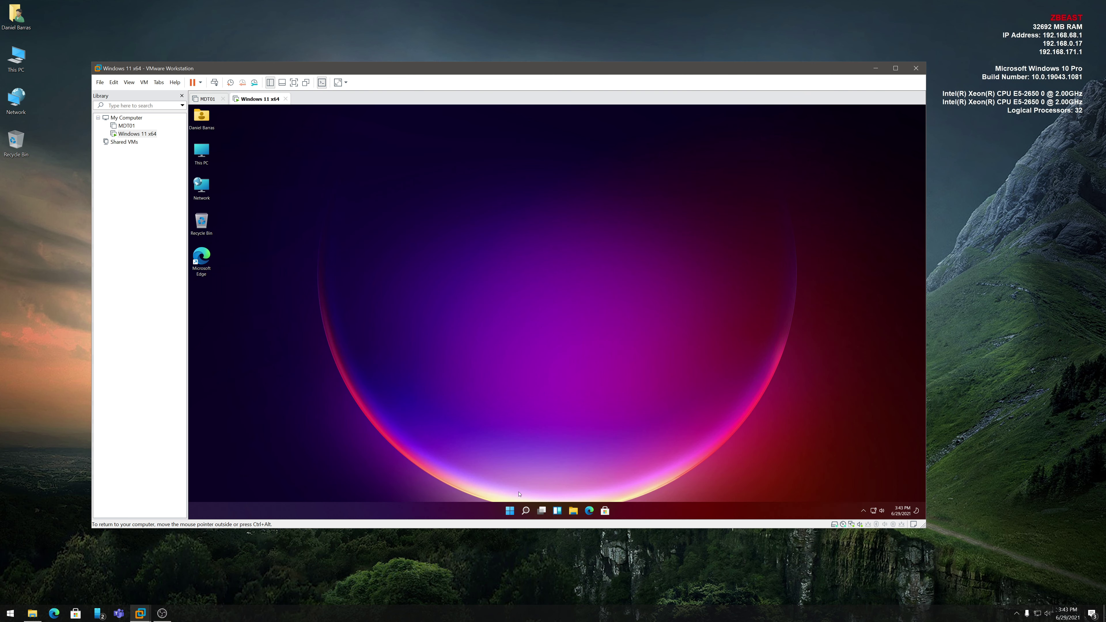
pyautogui.moveTo(541, 510)
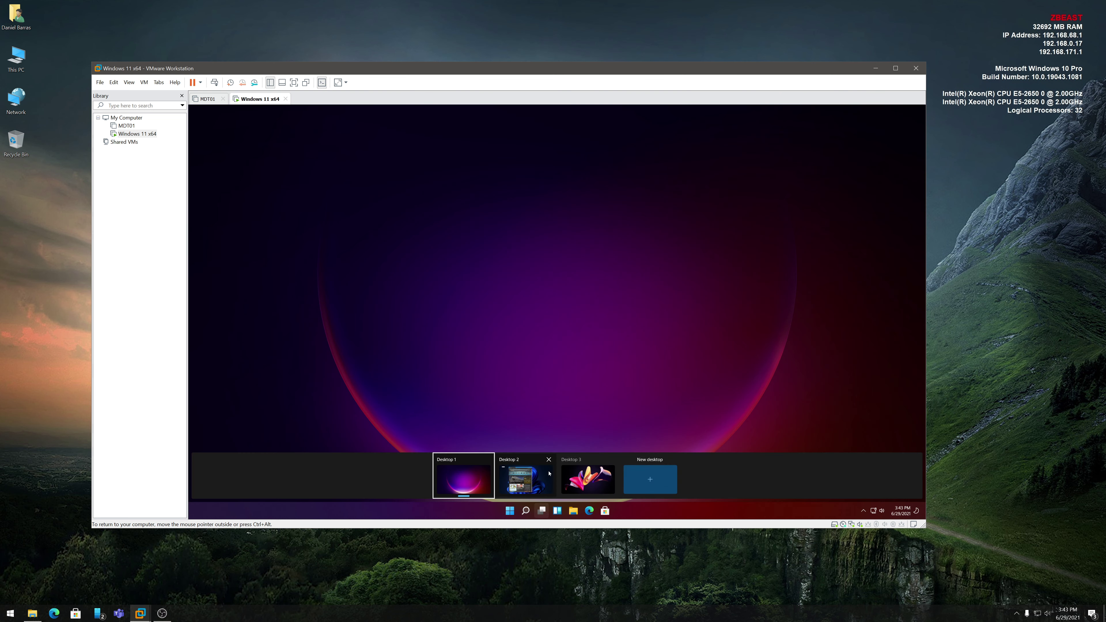
# - Remove the extra virtual desktops so only Desktop 1 remains, and close the Microsoft Edge window on it
pyautogui.click(549, 459)
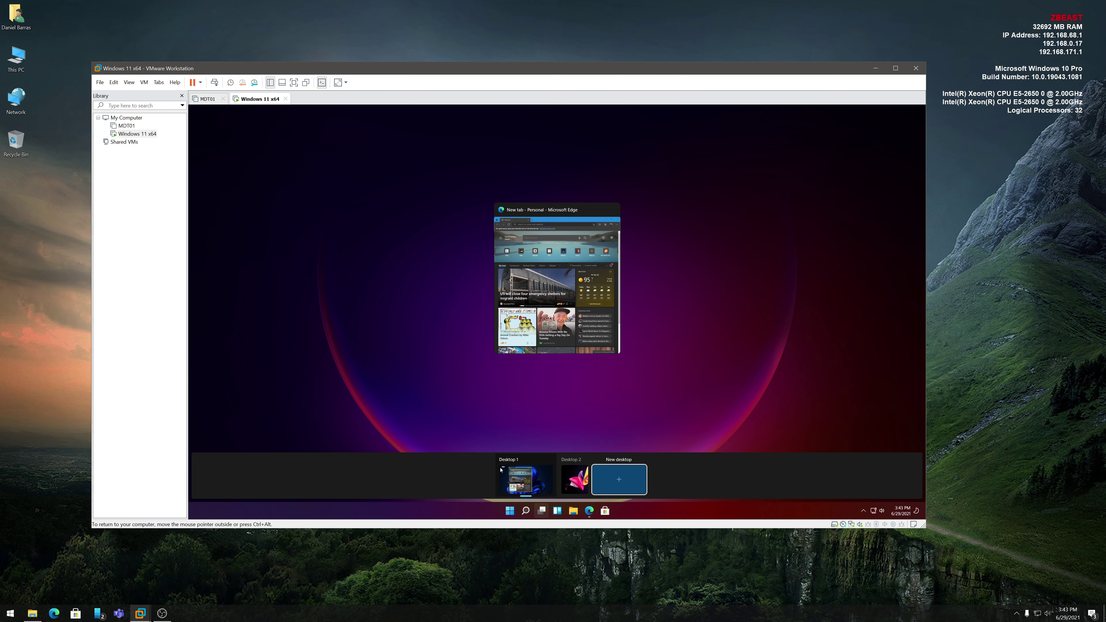
pyautogui.click(579, 459)
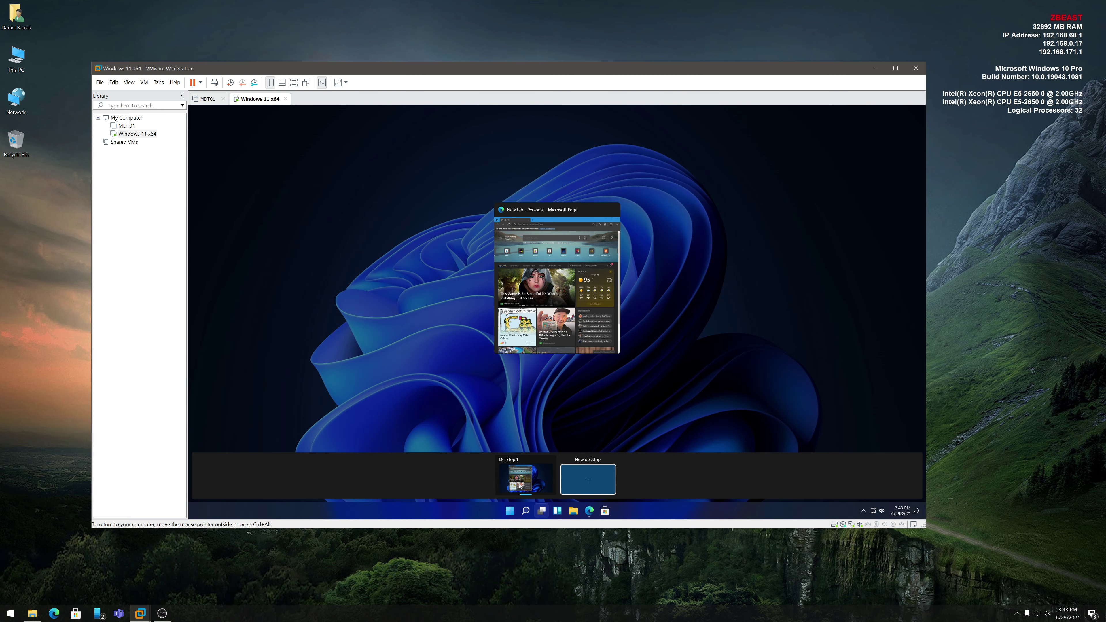
pyautogui.click(519, 486)
pyautogui.click(646, 115)
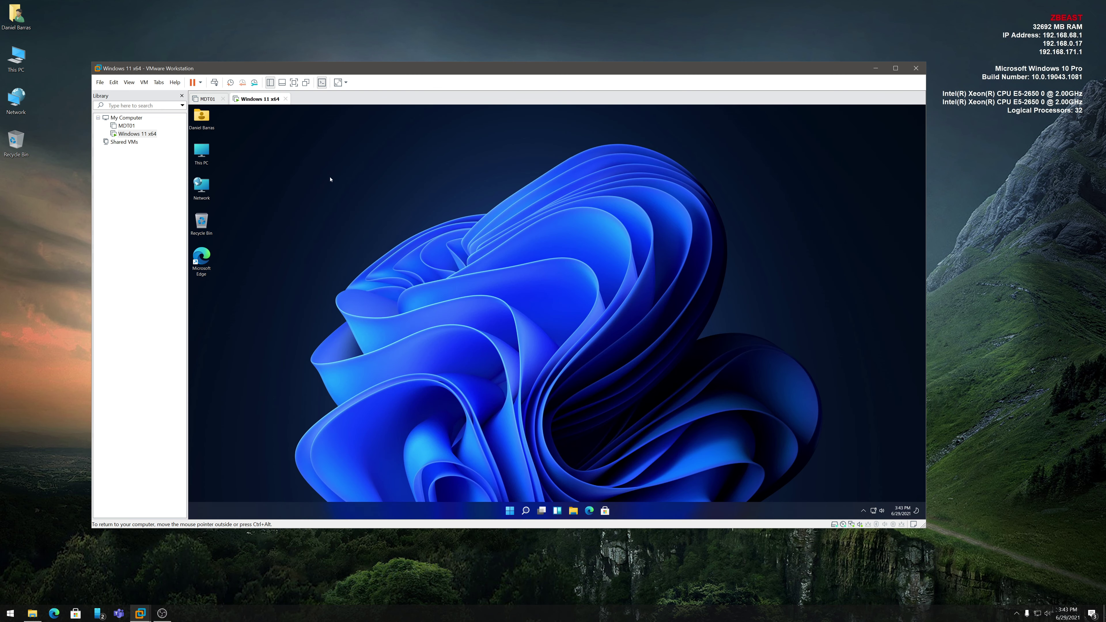
# - Review the desktop's View and New item options and open Windows Terminal from the desktop
pyautogui.rightClick(324, 182)
pyautogui.moveTo(342, 188)
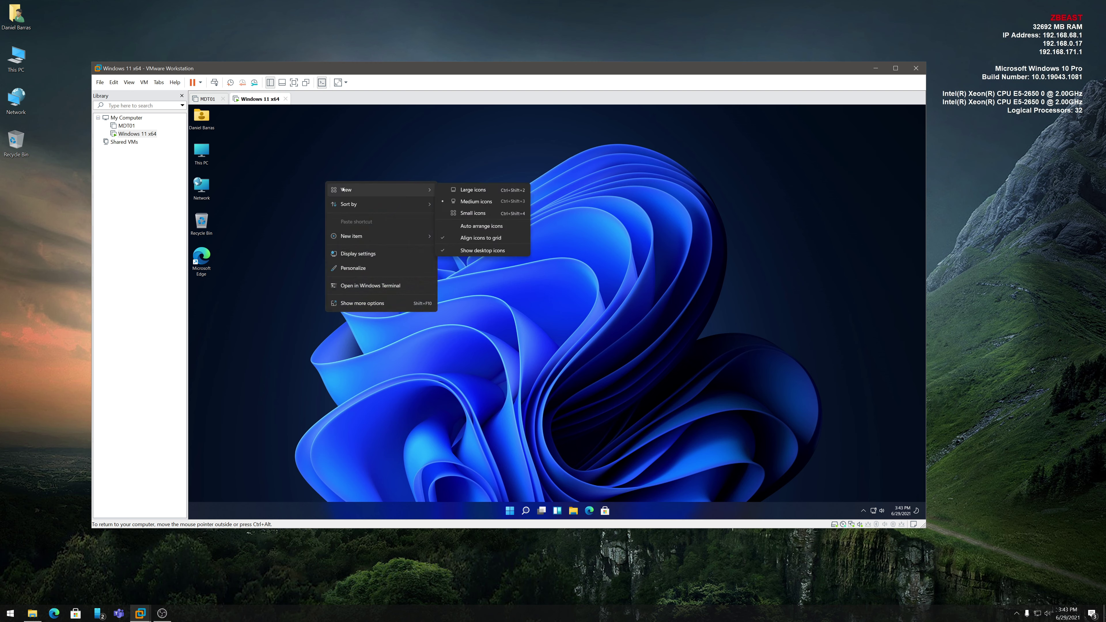
pyautogui.moveTo(384, 240)
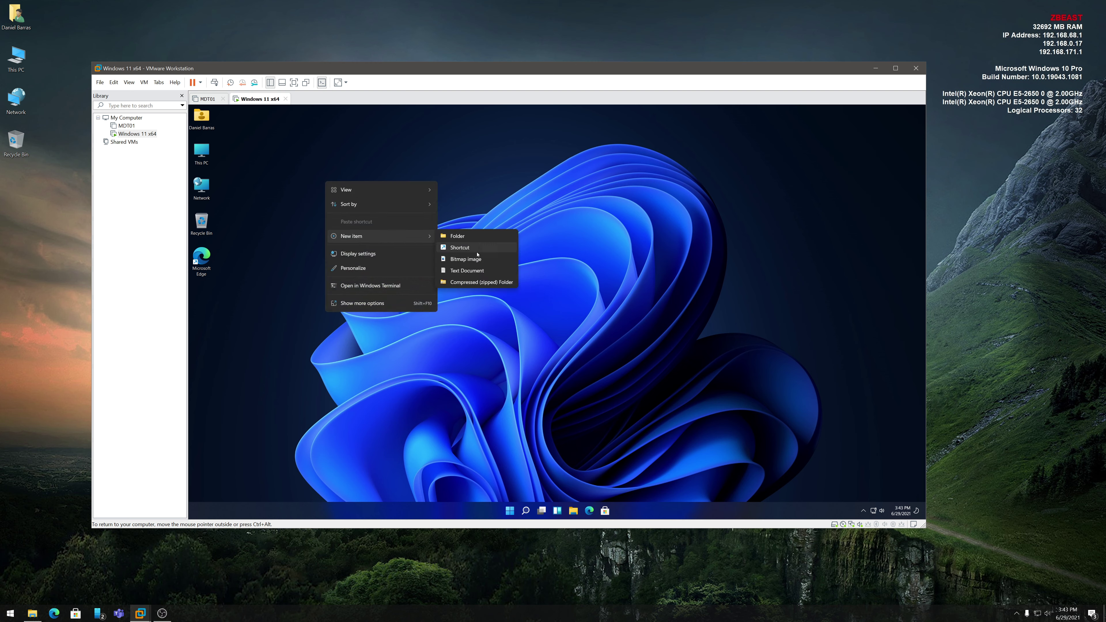
pyautogui.click(359, 286)
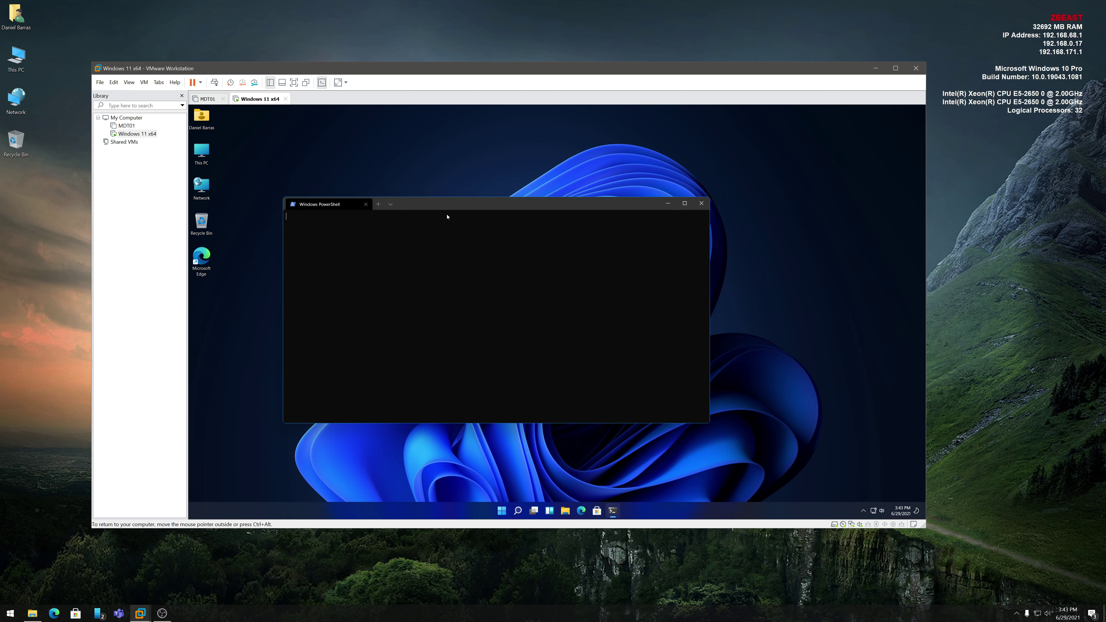
# - Add a Command Prompt tab and an Azure Cloud Shell tab to the Windows Terminal window
pyautogui.click(391, 205)
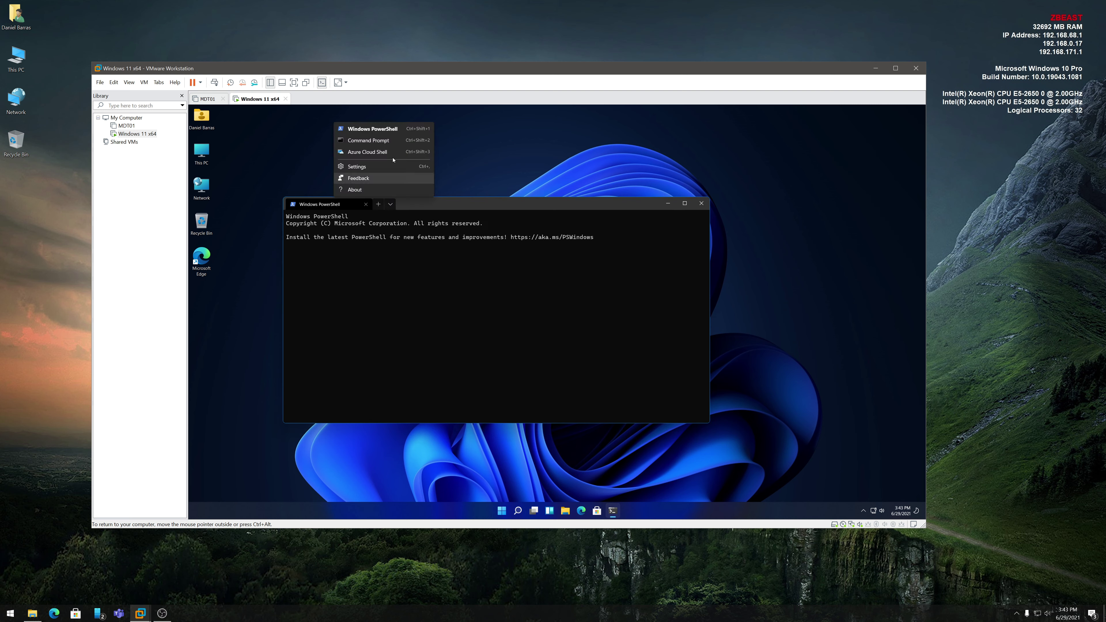
pyautogui.click(368, 141)
pyautogui.click(475, 204)
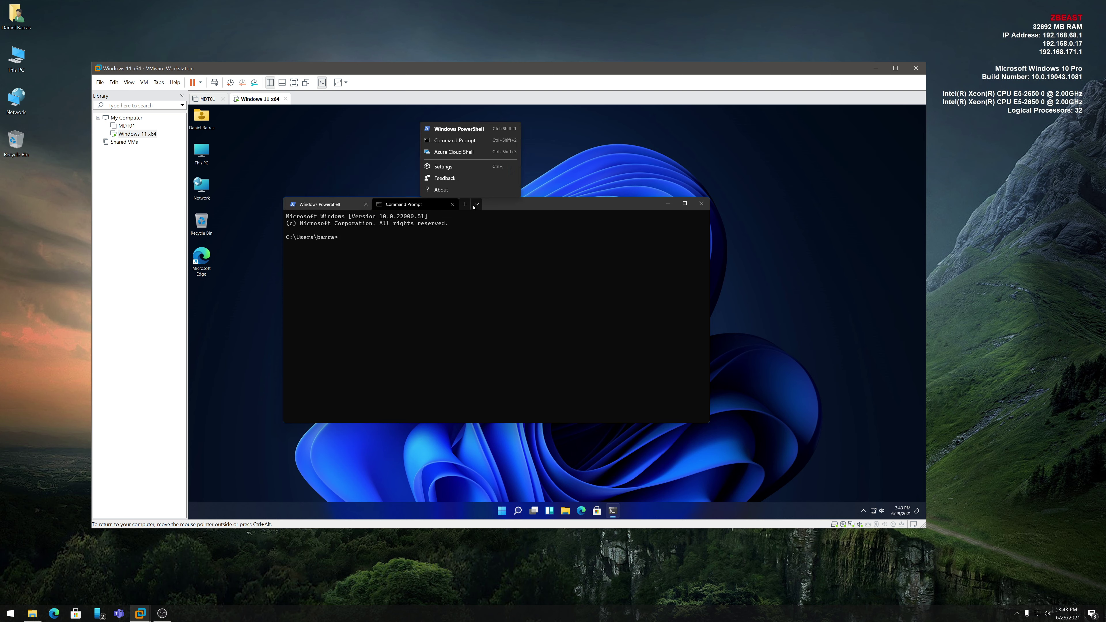
pyautogui.click(457, 153)
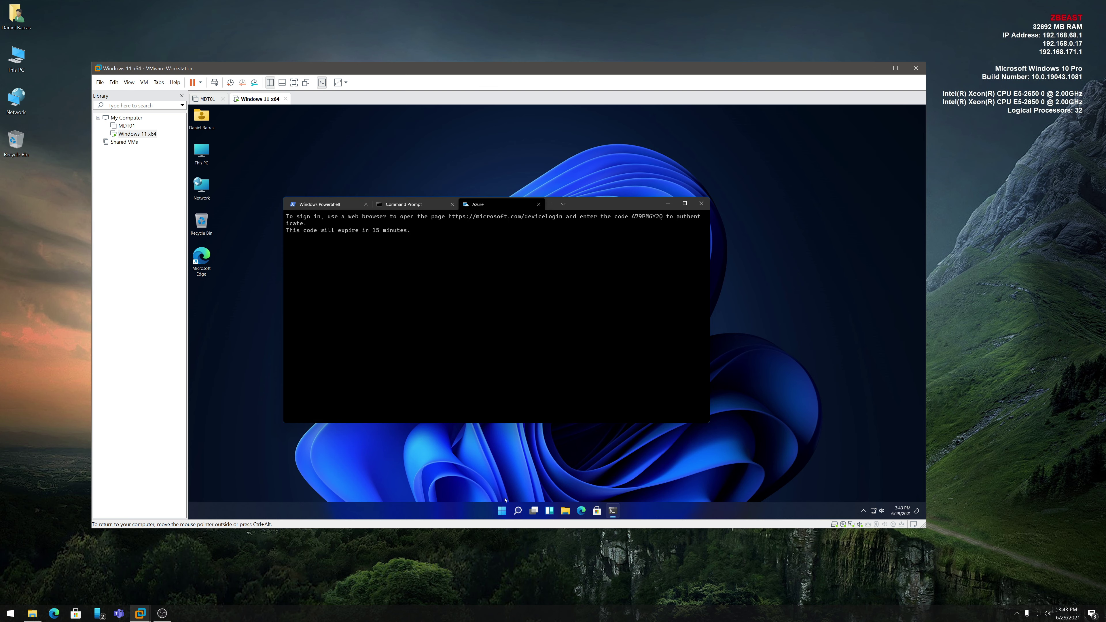
# - Show the system shortcuts that include the Windows Terminal entries, and close the terminal window with all its tabs
pyautogui.rightClick(502, 510)
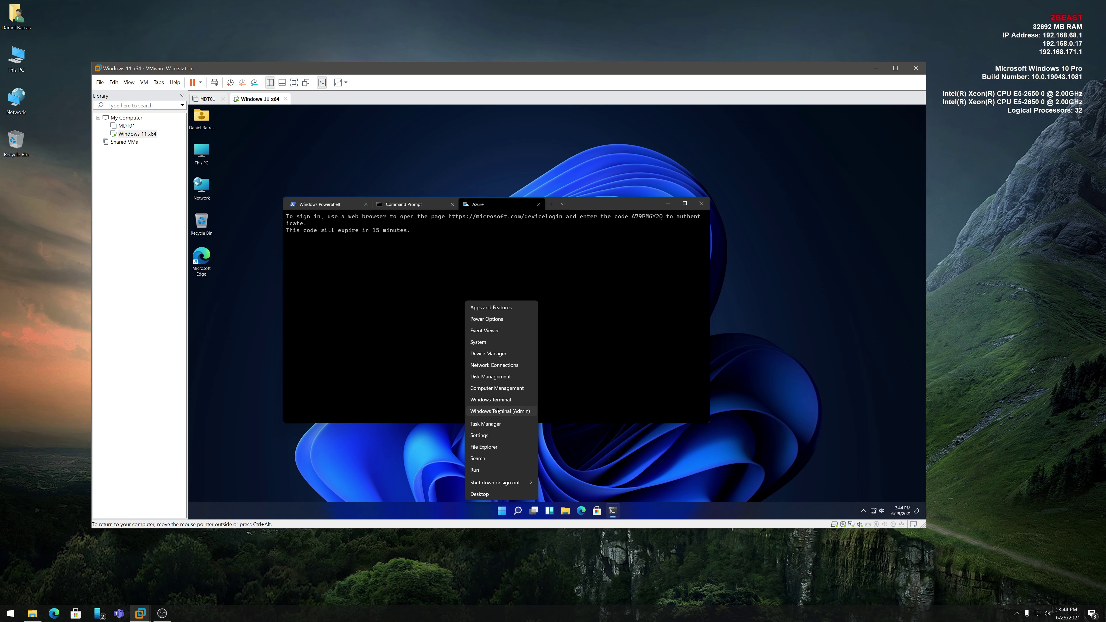
pyautogui.click(700, 203)
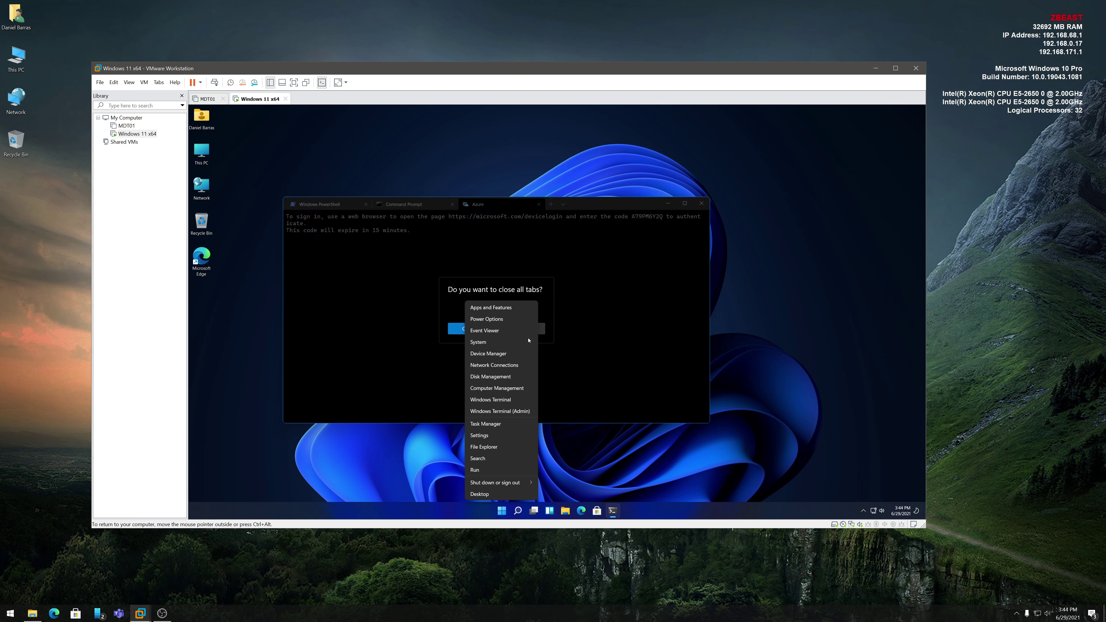
pyautogui.click(450, 332)
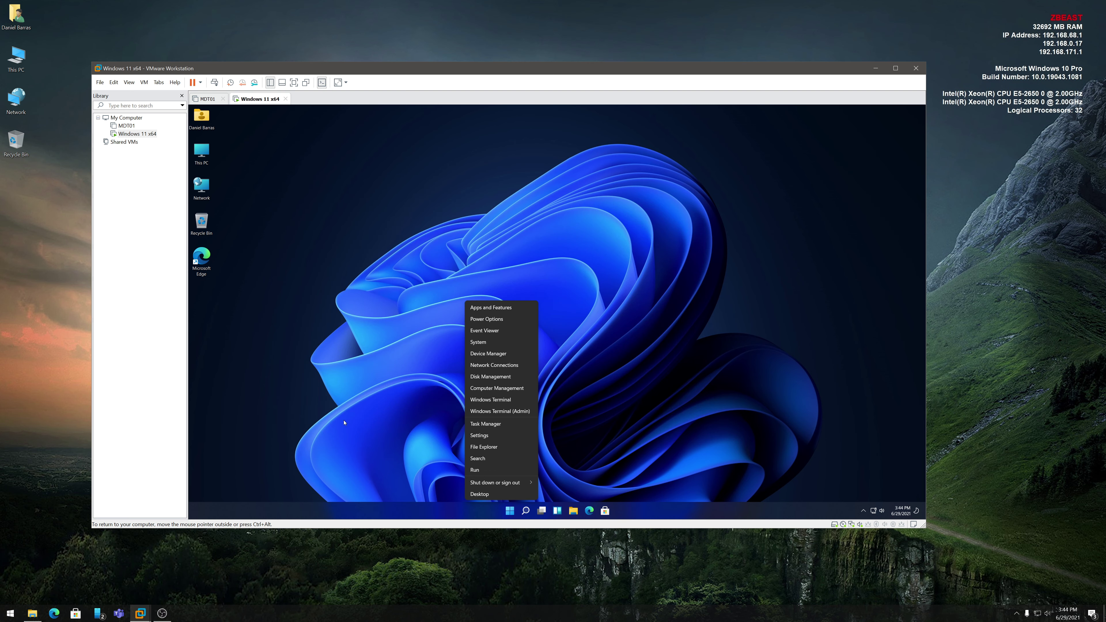
# - Look at the Start menu and the Personalization > Taskbar settings, and close Settings
pyautogui.click(509, 511)
pyautogui.click(510, 513)
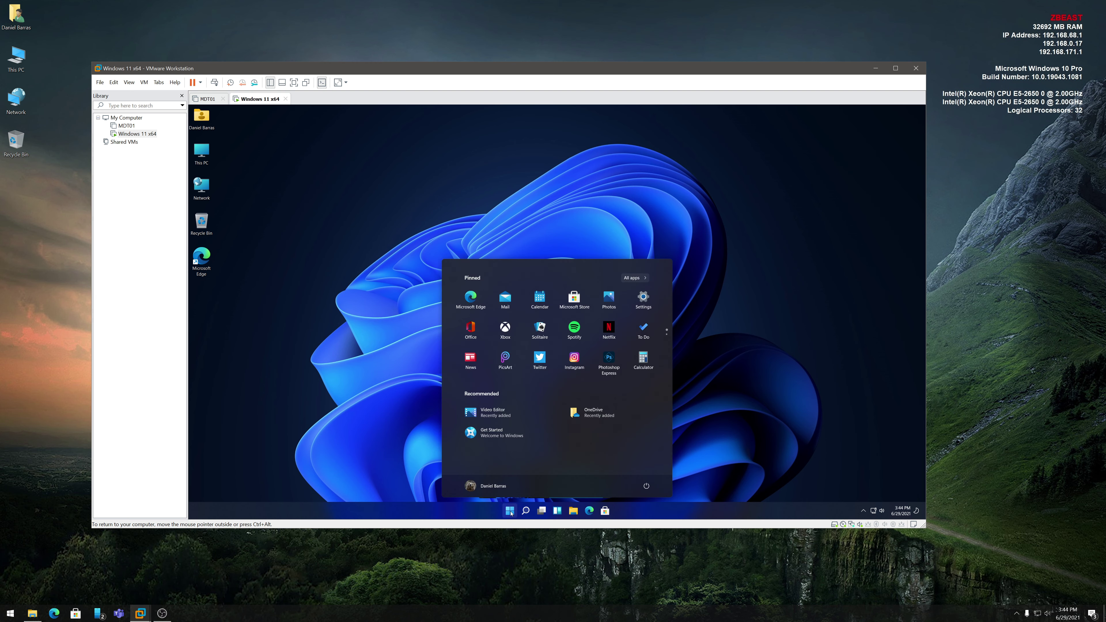
pyautogui.click(511, 513)
pyautogui.rightClick(511, 513)
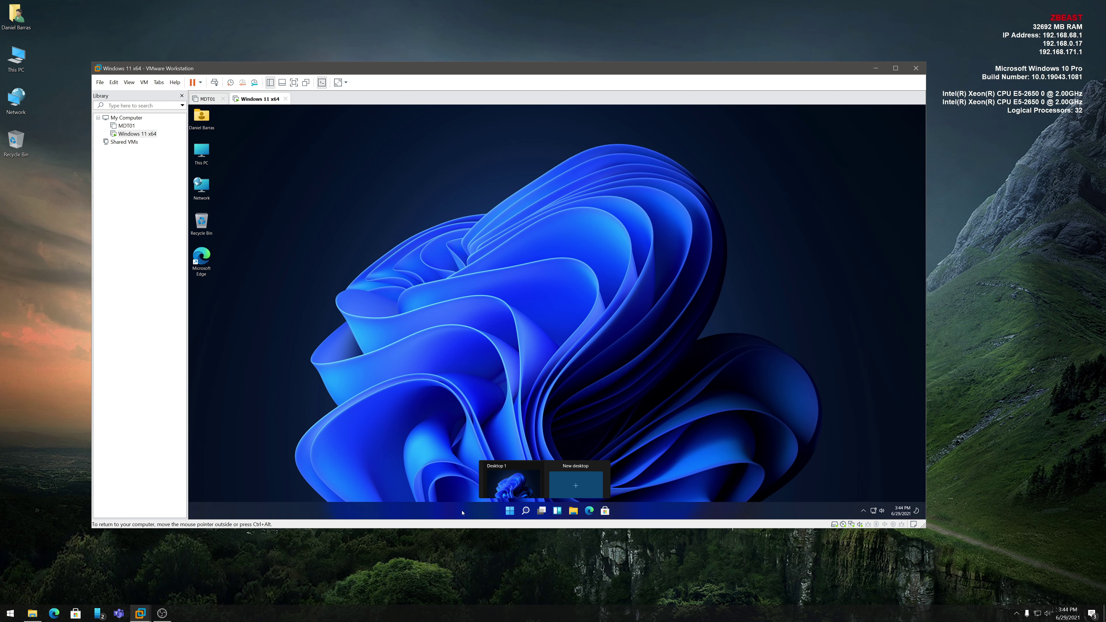
pyautogui.press('super+i')
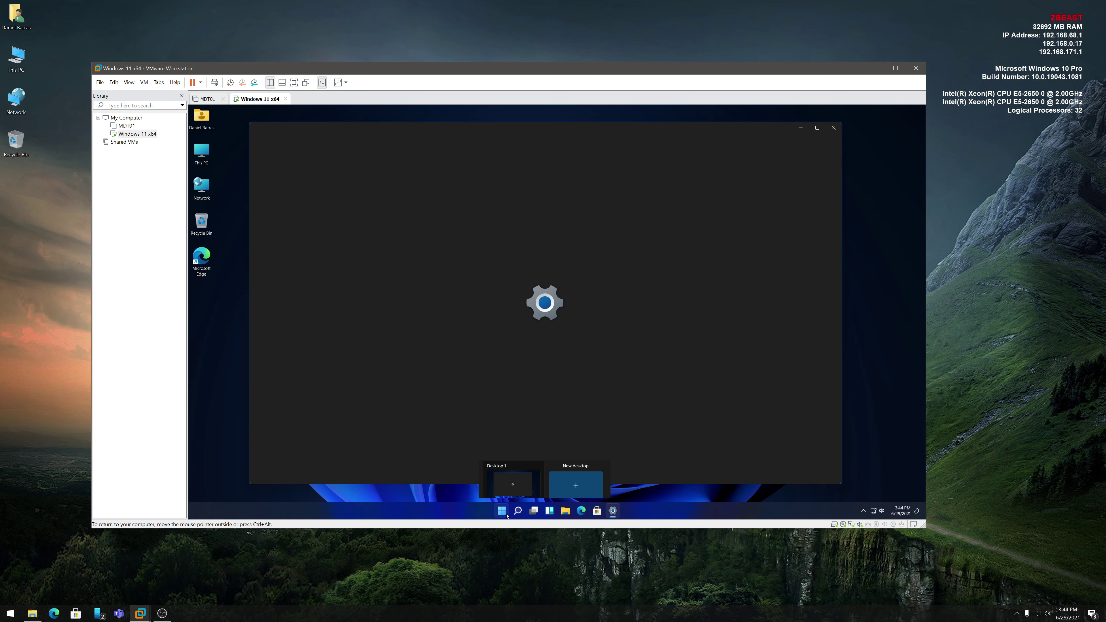
pyautogui.click(502, 511)
pyautogui.click(414, 491)
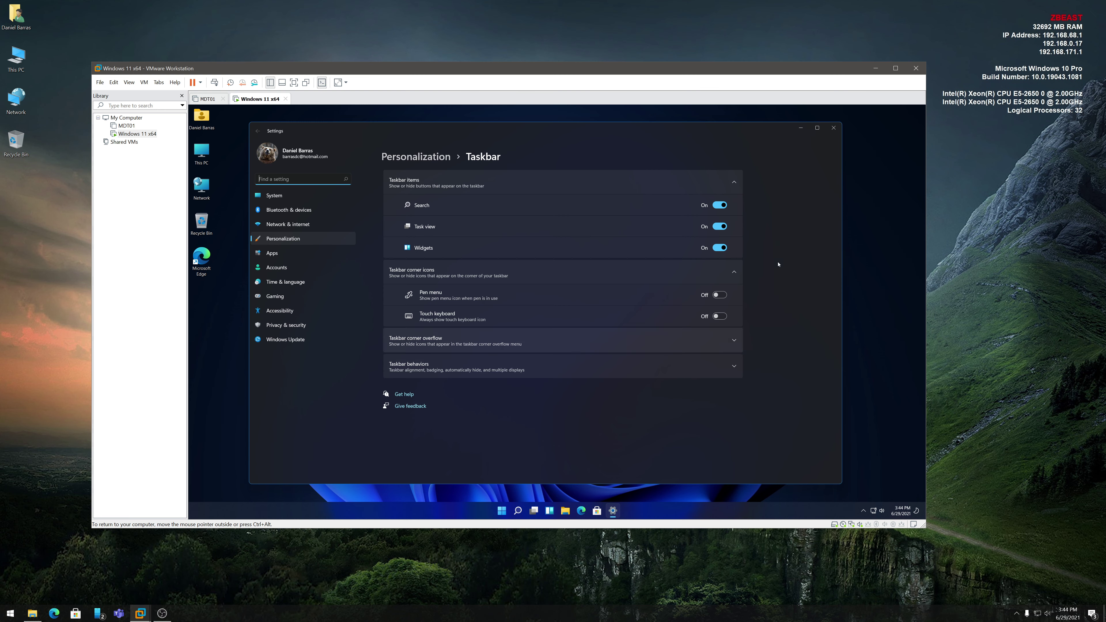
pyautogui.click(834, 128)
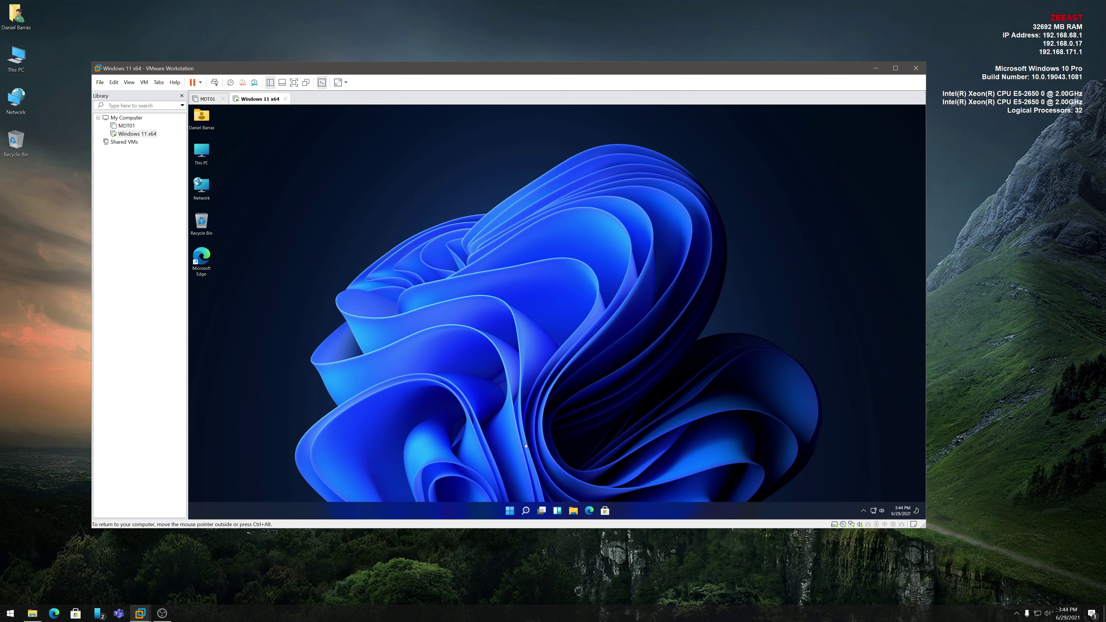
# - Launch the pinned Netflix app and open Calculator from the Start menu
pyautogui.click(511, 513)
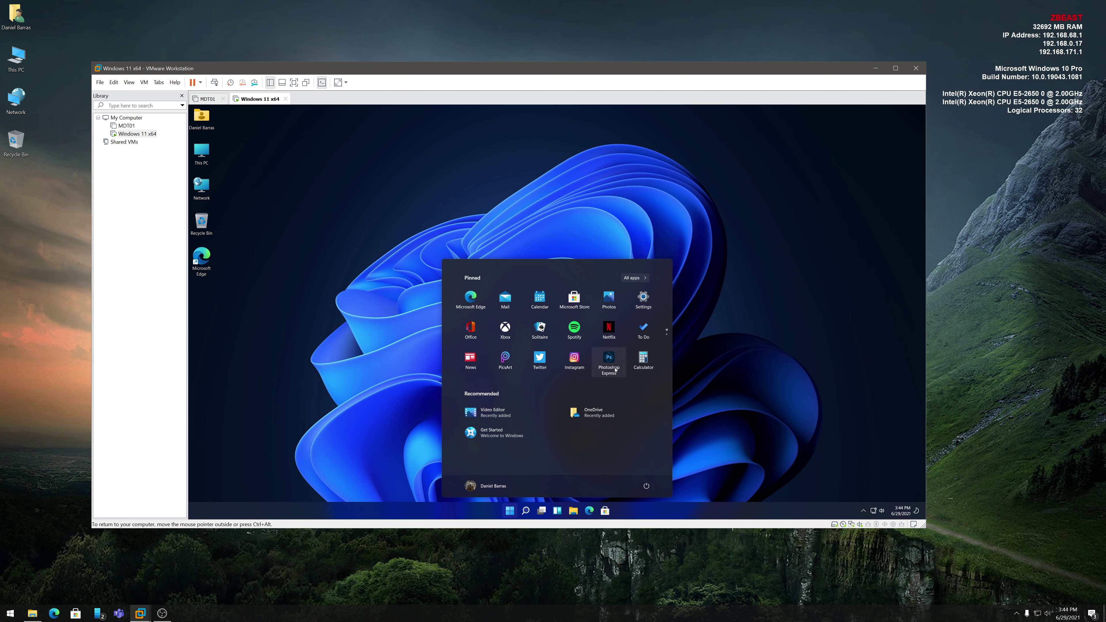
pyautogui.click(607, 333)
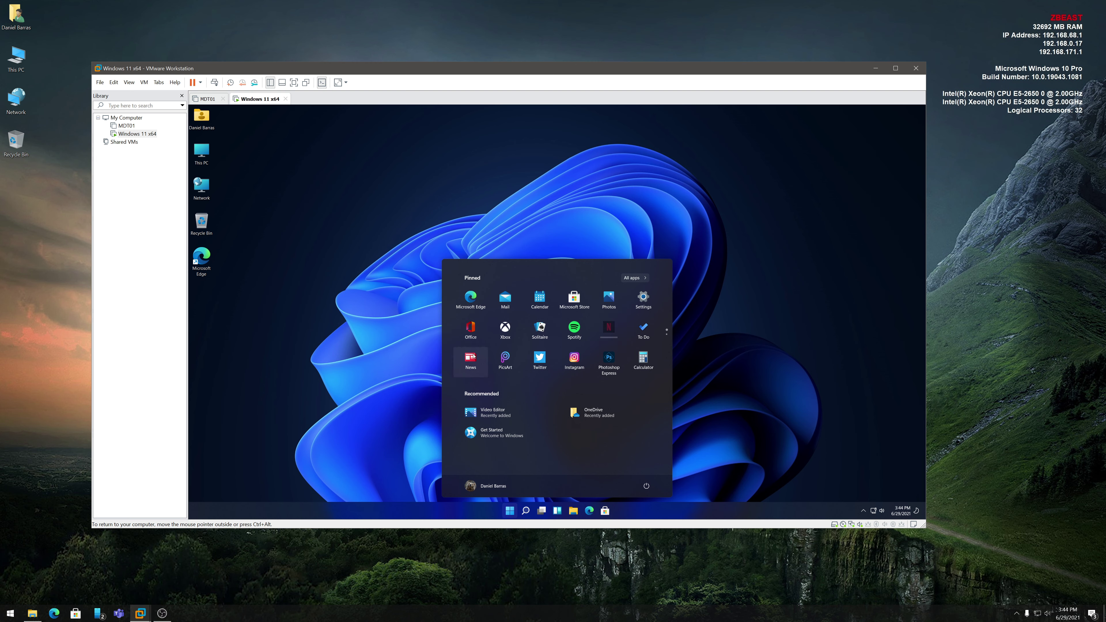
pyautogui.click(648, 362)
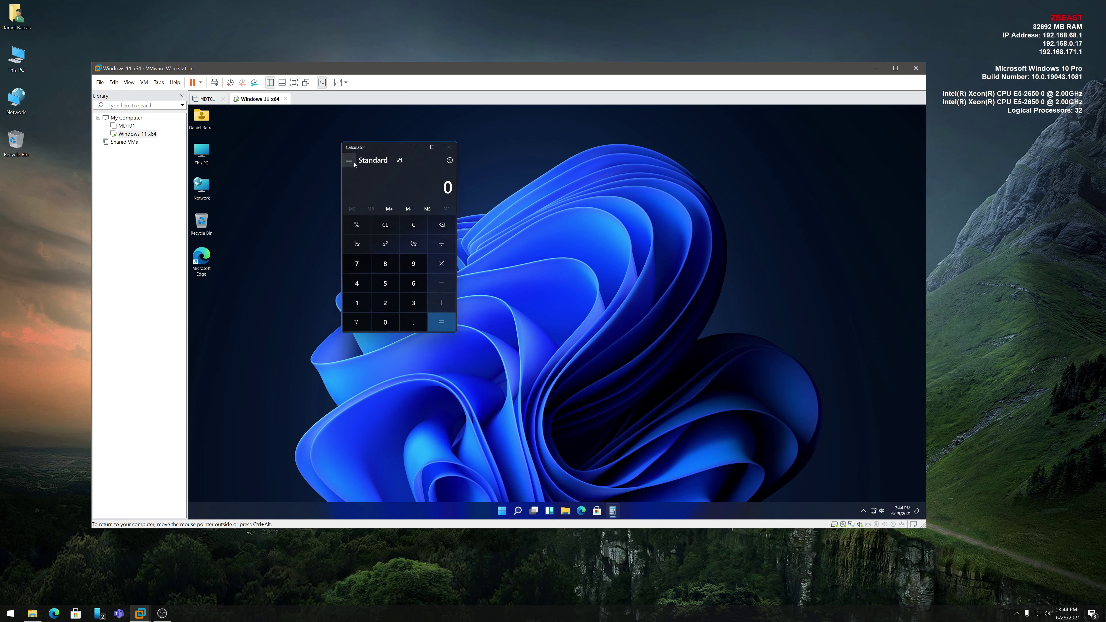
# - Switch Calculator to Scientific and Graphing modes to view their layouts, and close it
pyautogui.click(352, 162)
pyautogui.click(353, 164)
pyautogui.click(353, 164)
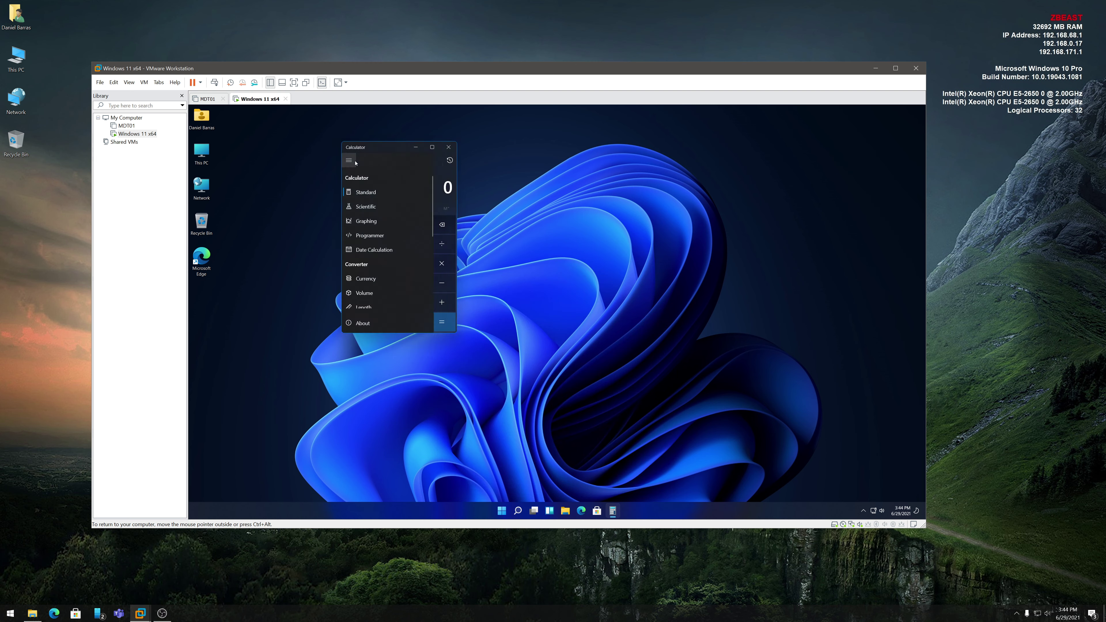
pyautogui.click(366, 207)
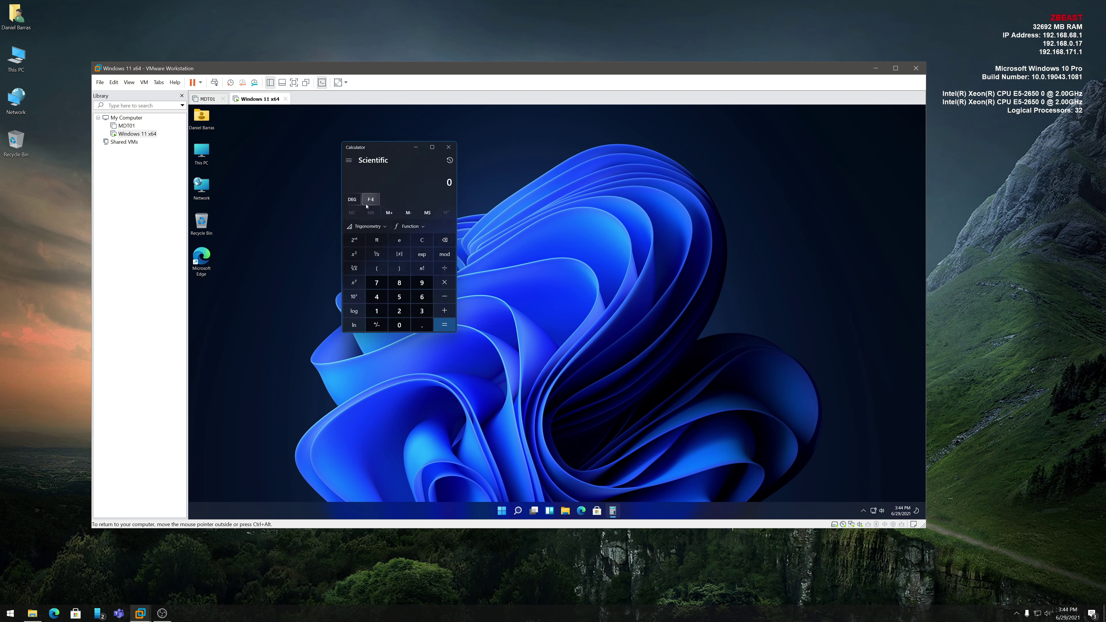
pyautogui.click(348, 160)
pyautogui.click(364, 221)
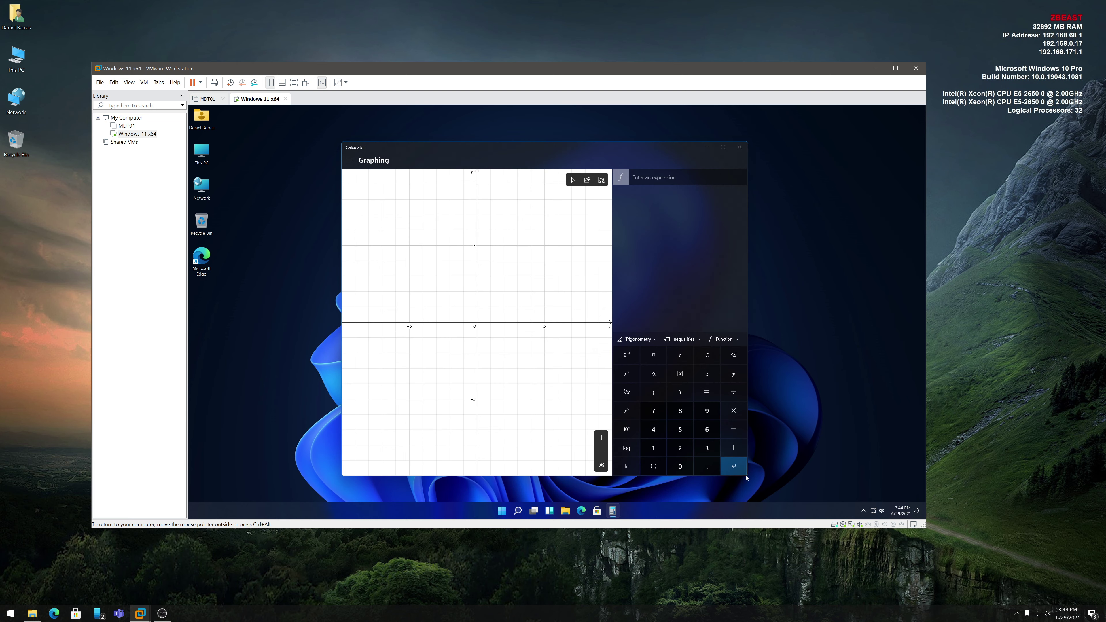
pyautogui.click(740, 149)
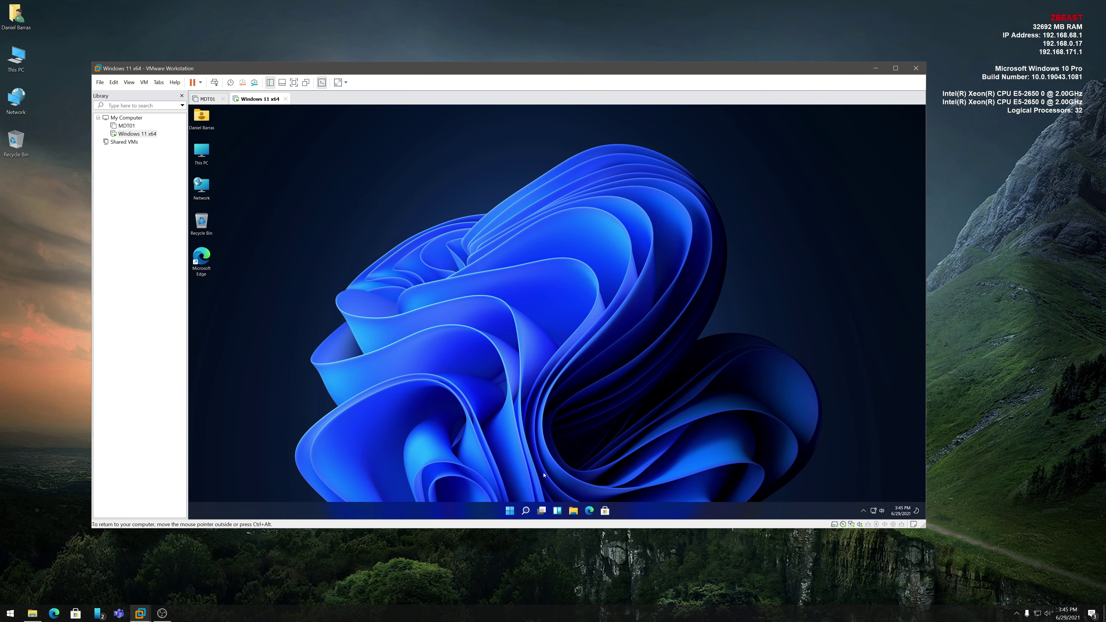
# - Sign out of the Windows 11 user account
pyautogui.rightClick(509, 511)
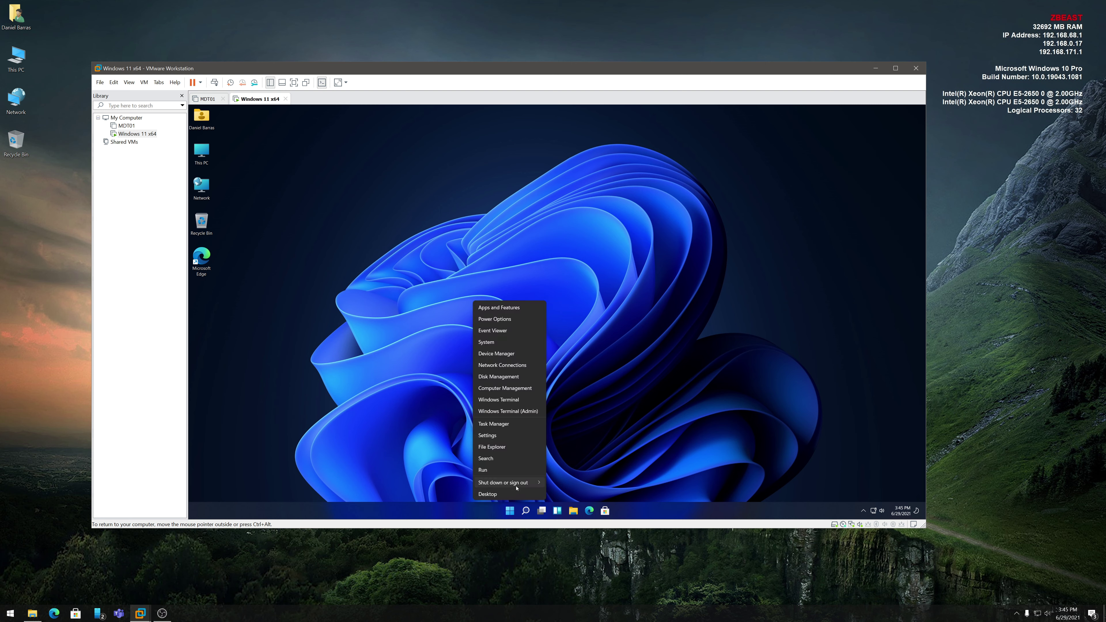
pyautogui.moveTo(517, 486)
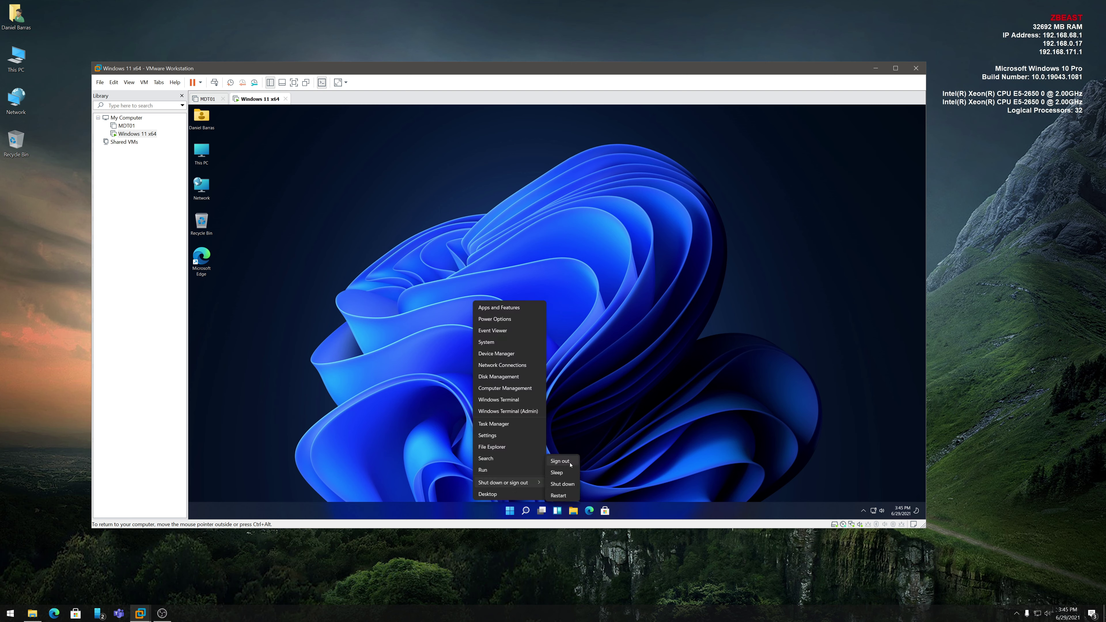
pyautogui.click(560, 460)
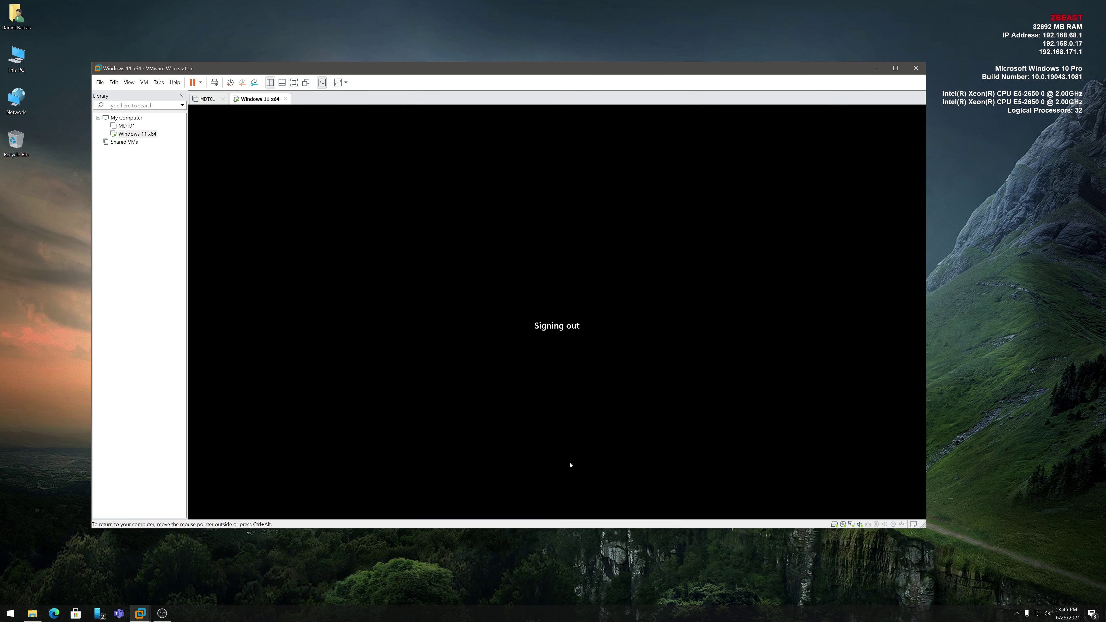